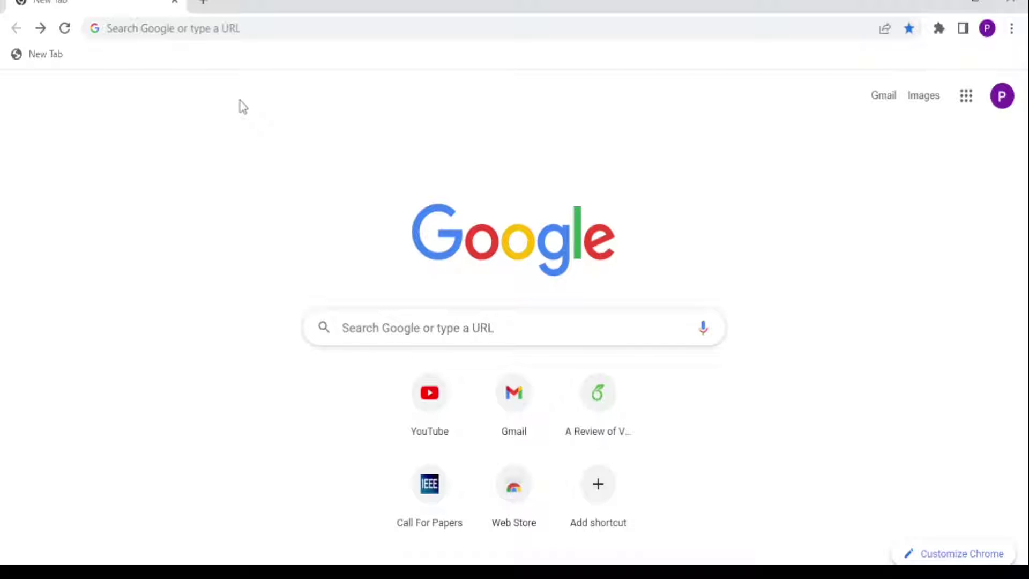
Step: Search Google for 'ieee conference template overleaf' using the autocomplete suggestion
{"action": "left_click", "coordinate": [372, 322]}
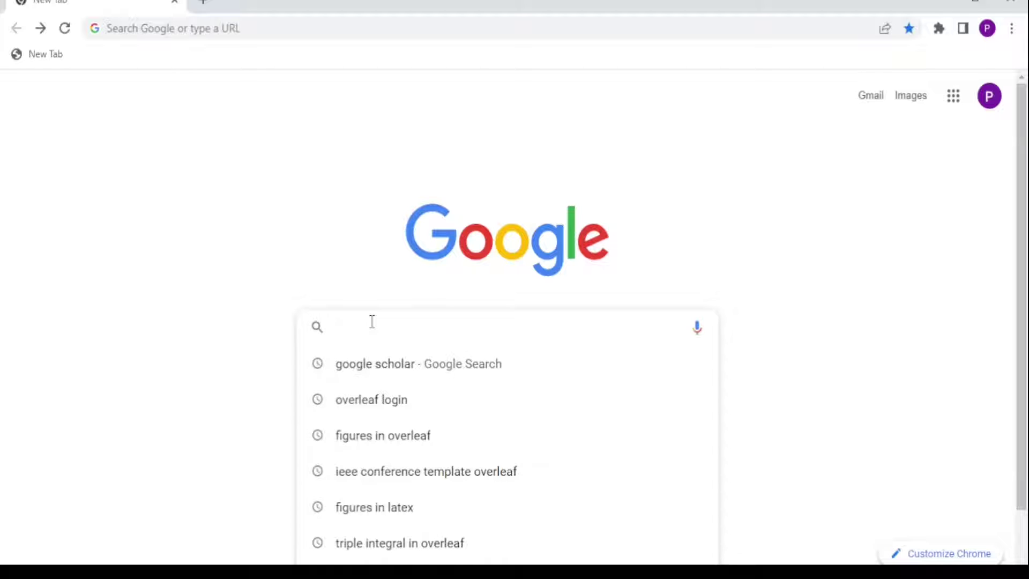
{"action": "type", "text": "ieee"}
{"action": "key", "text": "Right"}
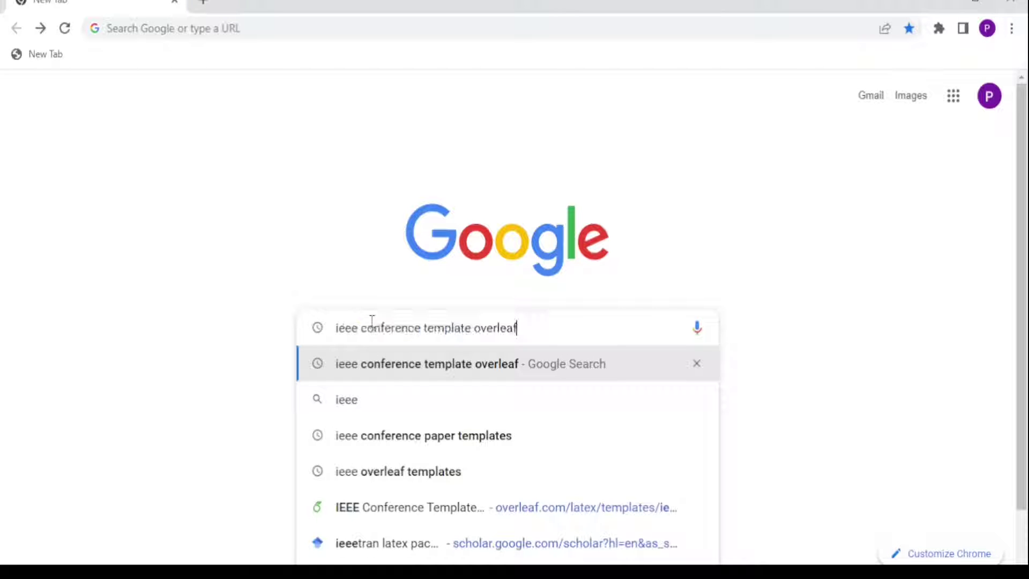
{"action": "key", "text": "Return"}
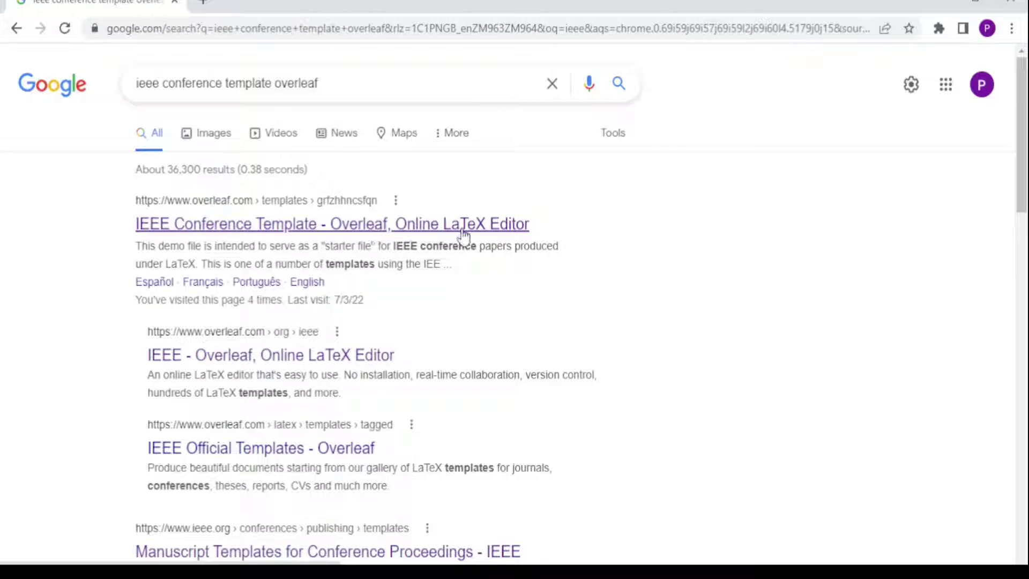
Step: Open the Overleaf IEEE Conference Template result and open it as a new project
{"action": "left_click", "coordinate": [444, 225]}
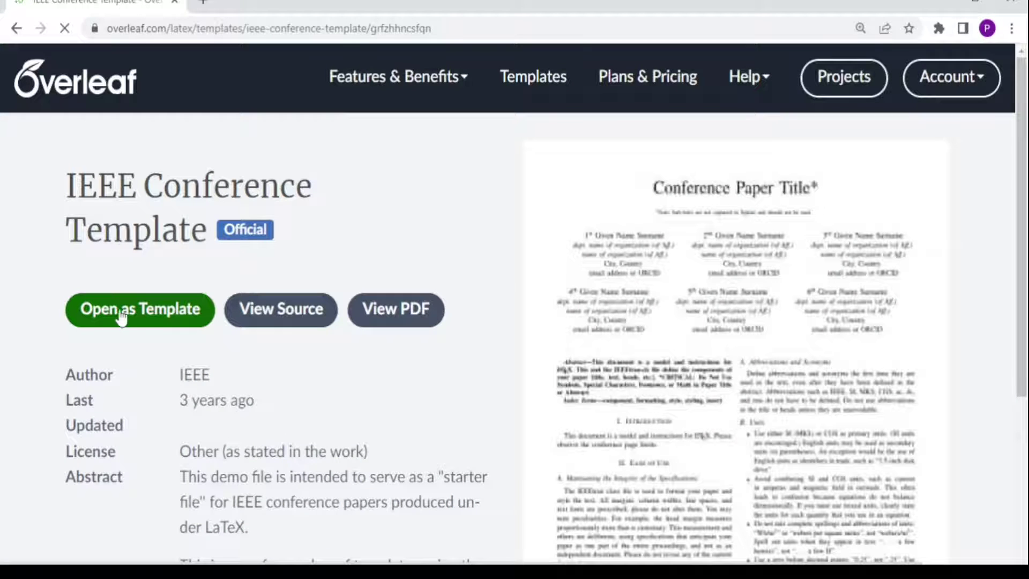
{"action": "left_click", "coordinate": [140, 316]}
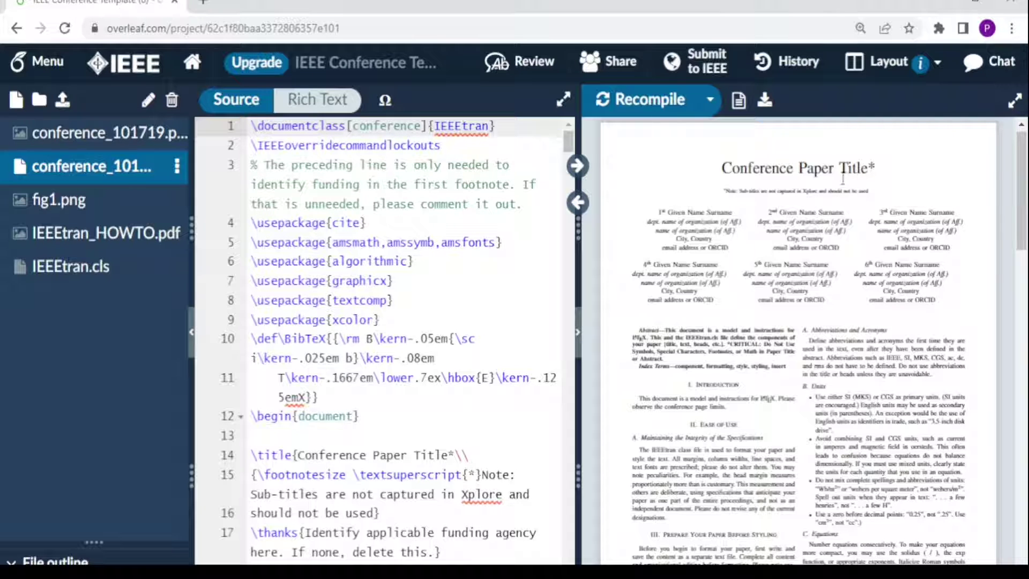
Step: Change the paper title to 'My First Research Paper' and recompile the preview
{"action": "left_click", "coordinate": [457, 460]}
{"action": "key", "text": "ctrl+BackSpace"}
{"action": "key", "text": "ctrl+BackSpace"}
{"action": "key", "text": "ctrl+BackSpace"}
{"action": "key", "text": "ctrl+BackSpace"}
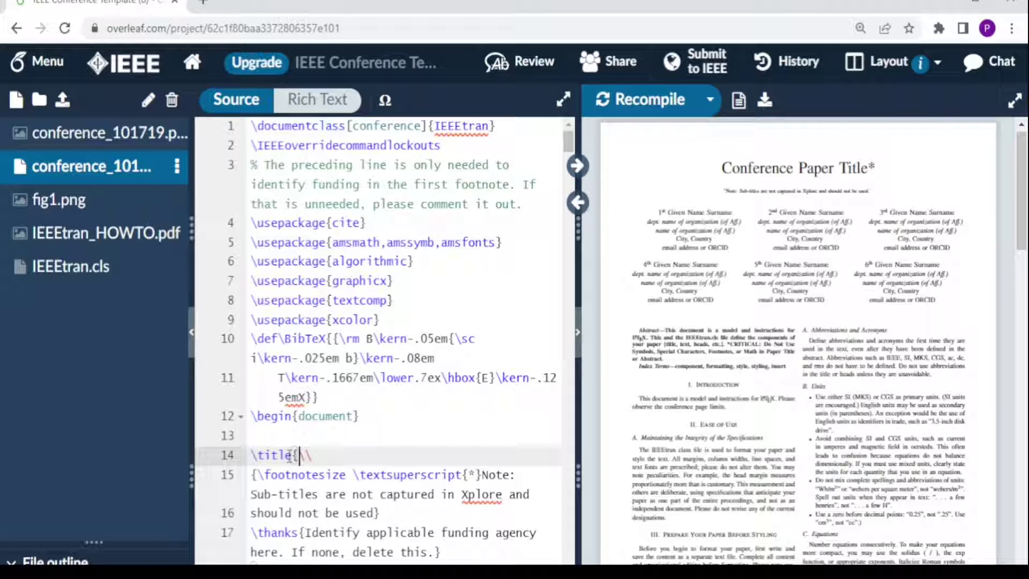
{"action": "type", "text": "My First Paper"}
{"action": "key", "text": "Left"}
{"action": "key", "text": "Left"}
{"action": "key", "text": "Left"}
{"action": "key", "text": "Left"}
{"action": "key", "text": "Left"}
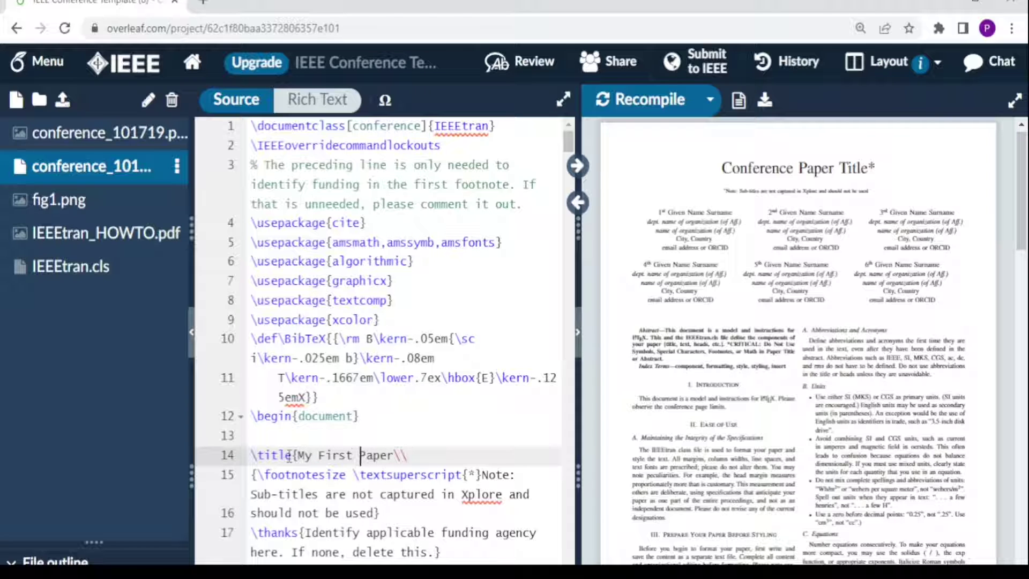
{"action": "type", "text": "Research"}
{"action": "left_click", "coordinate": [642, 99]}
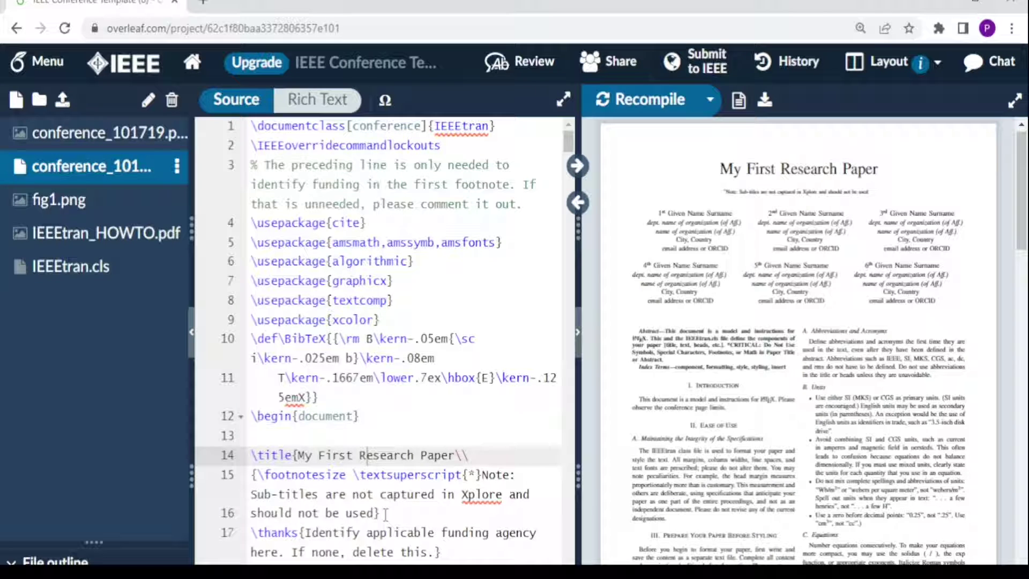
Step: Delete the subtitle footnote lines and recompile
{"action": "left_click_drag", "start_coordinate": [385, 514], "coordinate": [249, 474]}
{"action": "scroll", "coordinate": [636, 399], "scroll_direction": "up", "scroll_amount": 1}
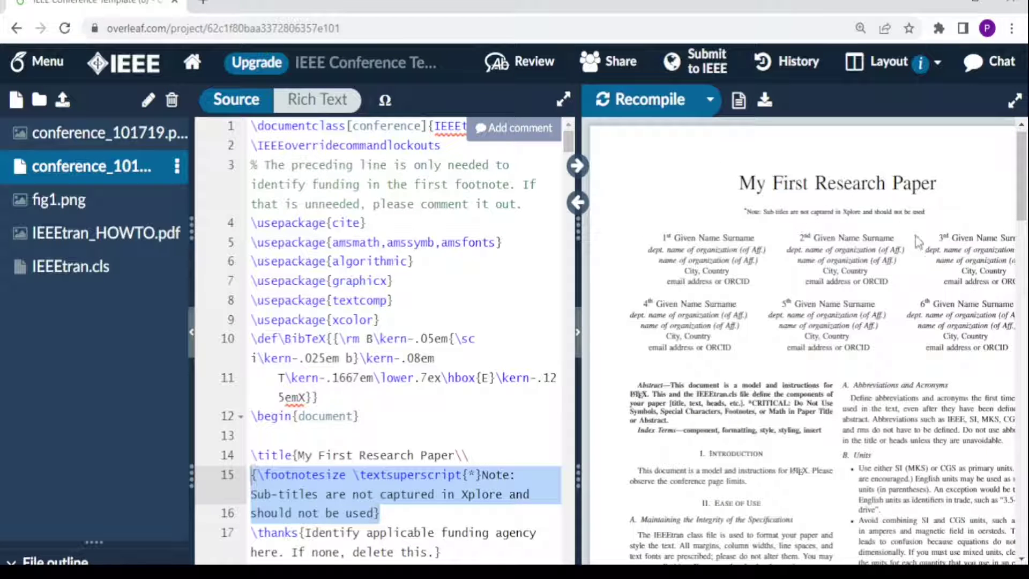
{"action": "key", "text": "BackSpace"}
{"action": "key", "text": "BackSpace"}
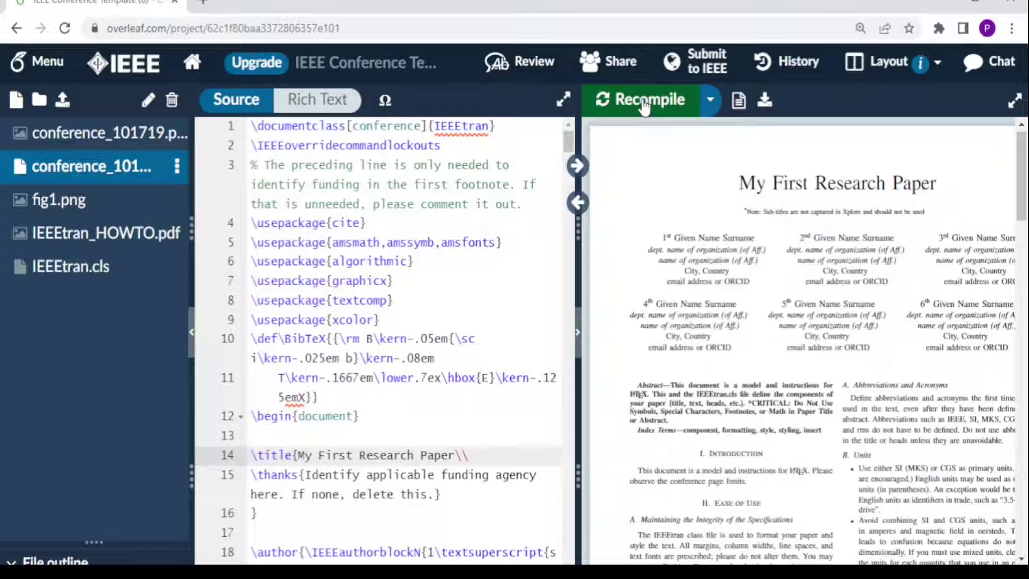
{"action": "left_click", "coordinate": [645, 102]}
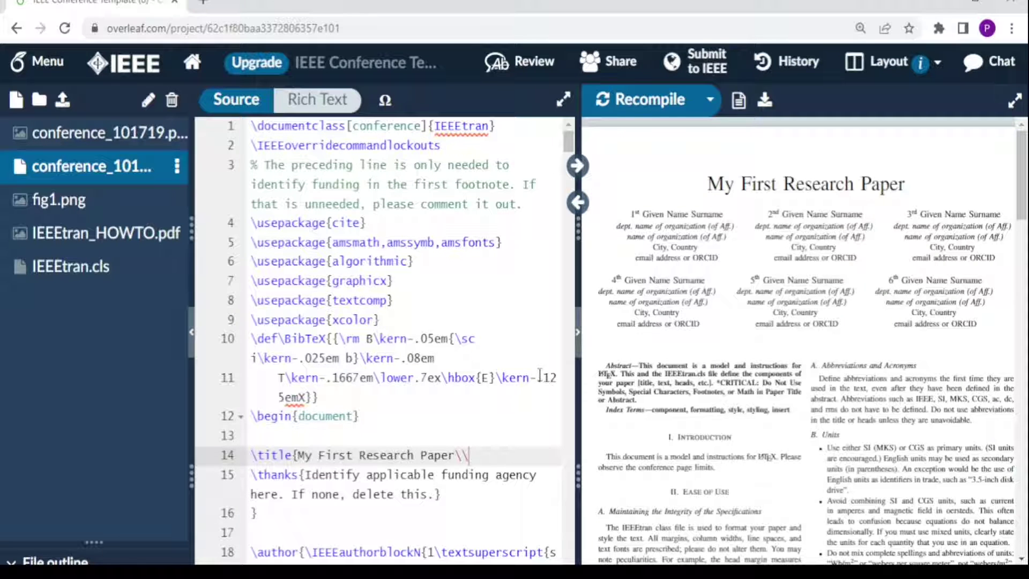
Step: Enter the author's name, Electrical Department and The University of Latex in the first author block
{"action": "scroll", "coordinate": [567, 161], "scroll_direction": "down", "scroll_amount": 9}
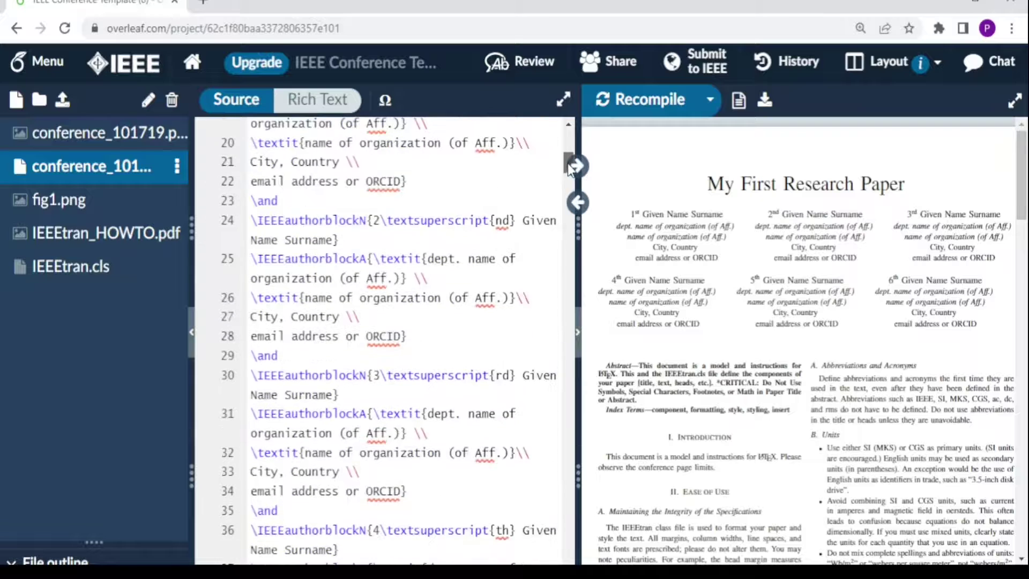
{"action": "scroll", "coordinate": [567, 163], "scroll_direction": "up", "scroll_amount": 3}
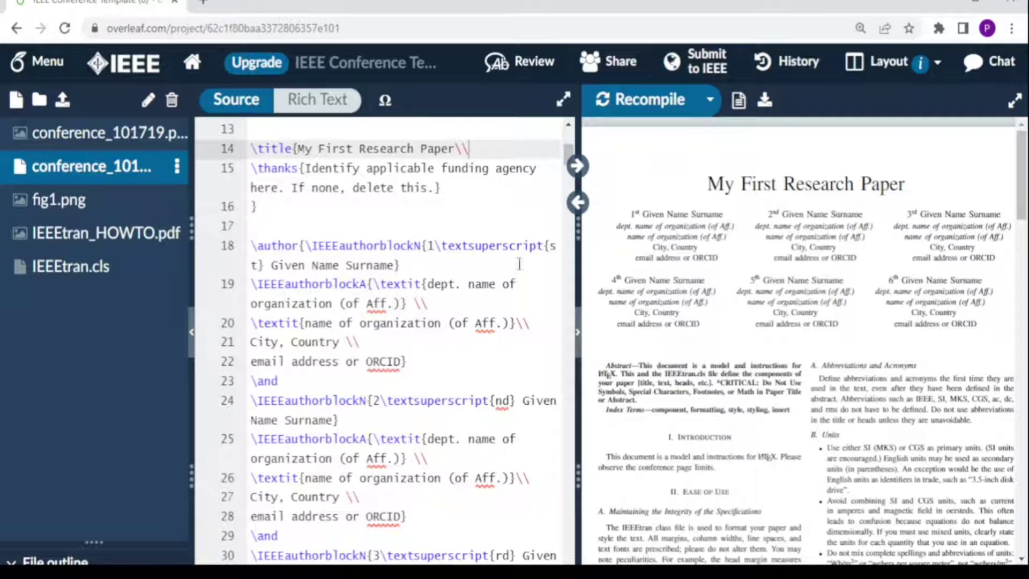
{"action": "left_click", "coordinate": [397, 264]}
{"action": "double_click", "coordinate": [397, 265]}
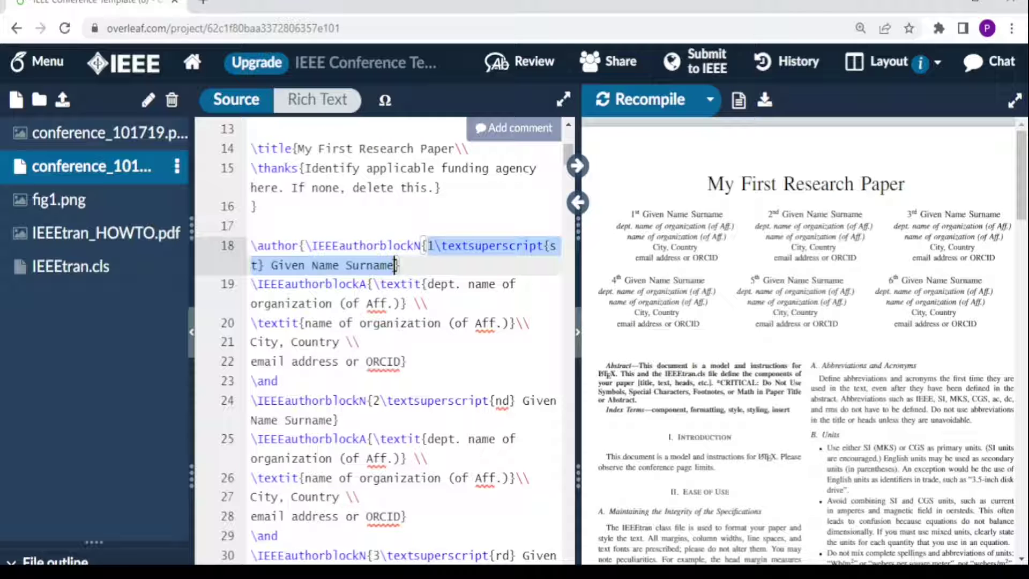
{"action": "type", "text": "PmC Tech"}
{"action": "double_click", "coordinate": [396, 284]}
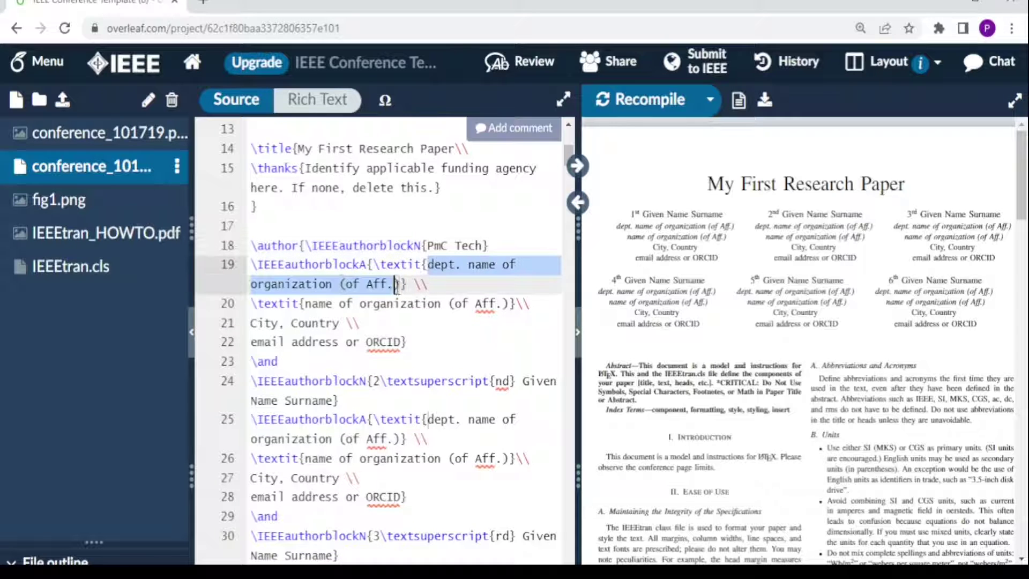
{"action": "left_click_drag", "start_coordinate": [397, 284], "coordinate": [400, 283]}
{"action": "type", "text": "Electrical Department"}
{"action": "left_click_drag", "start_coordinate": [305, 303], "coordinate": [503, 303]}
{"action": "type", "text": "The University of Latex"}
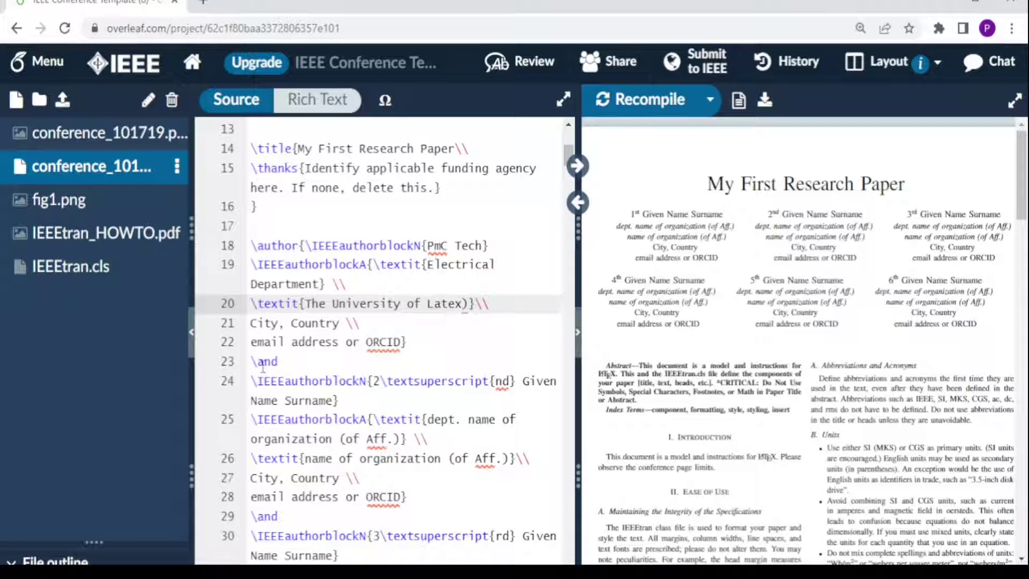
Step: Set the first author's city to Lusaka, country to Zambia, add the author's e-mail, and recompile
{"action": "double_click", "coordinate": [268, 324]}
{"action": "type", "text": "Lusaka"}
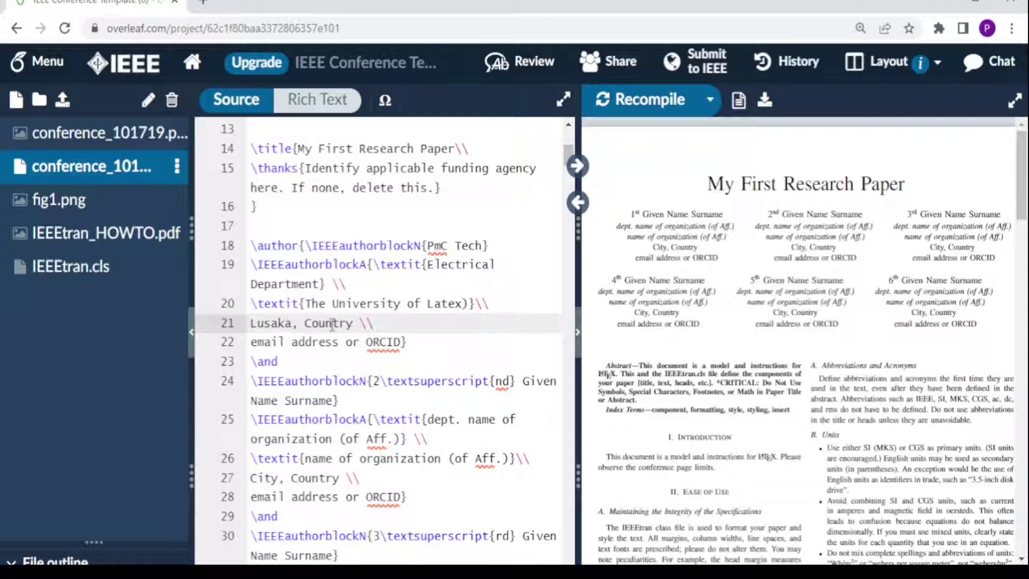
{"action": "left_click_drag", "start_coordinate": [357, 323], "coordinate": [304, 323]}
{"action": "type", "text": "Zambia"}
{"action": "left_click", "coordinate": [403, 342]}
{"action": "left_click_drag", "start_coordinate": [403, 342], "coordinate": [251, 343]}
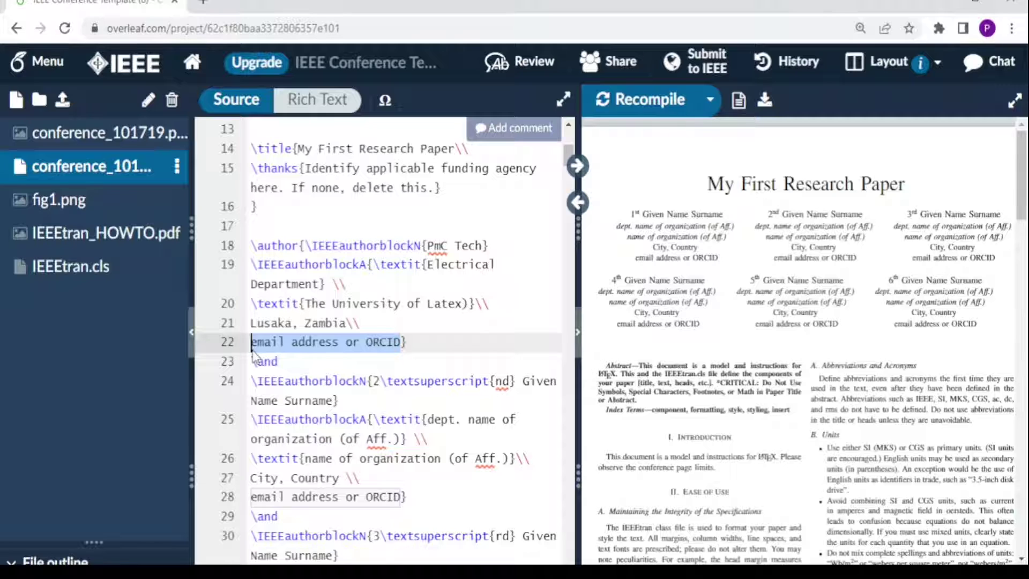
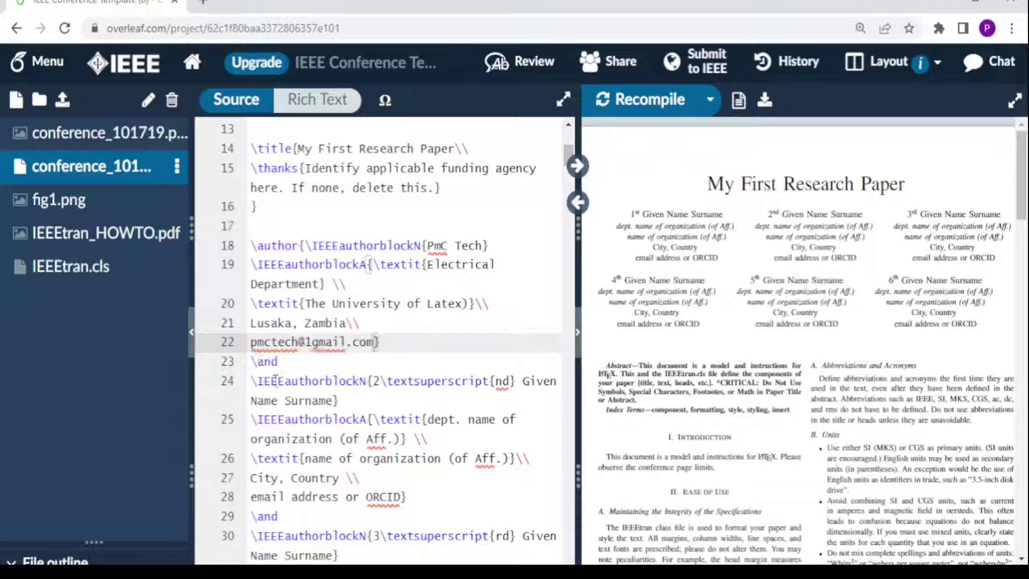
{"action": "key", "text": "ctrl+s"}
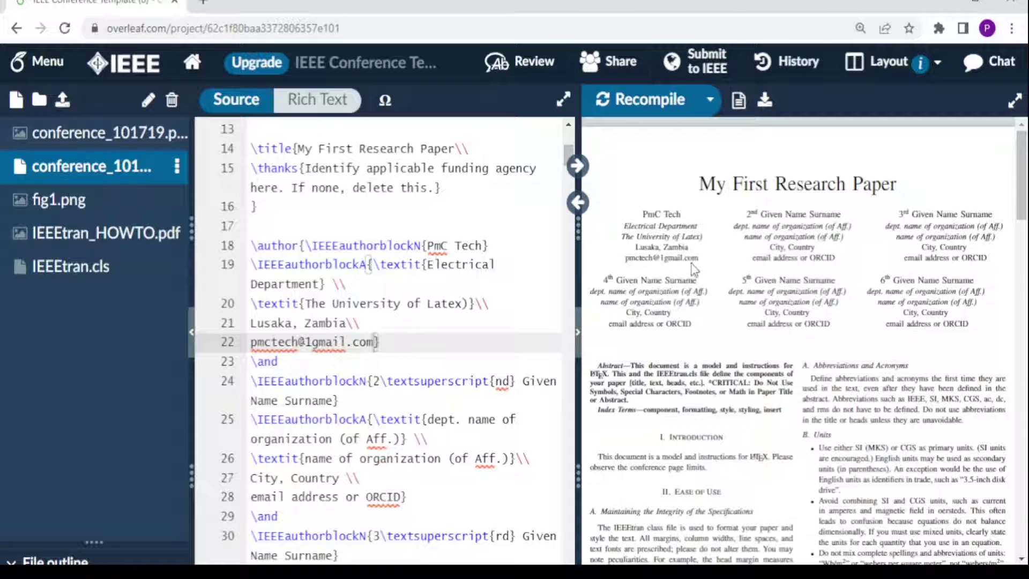
Step: Delete the fourth to sixth author blocks with their separators and recompile to show three authors
{"action": "scroll", "coordinate": [369, 264], "scroll_direction": "down", "scroll_amount": 3}
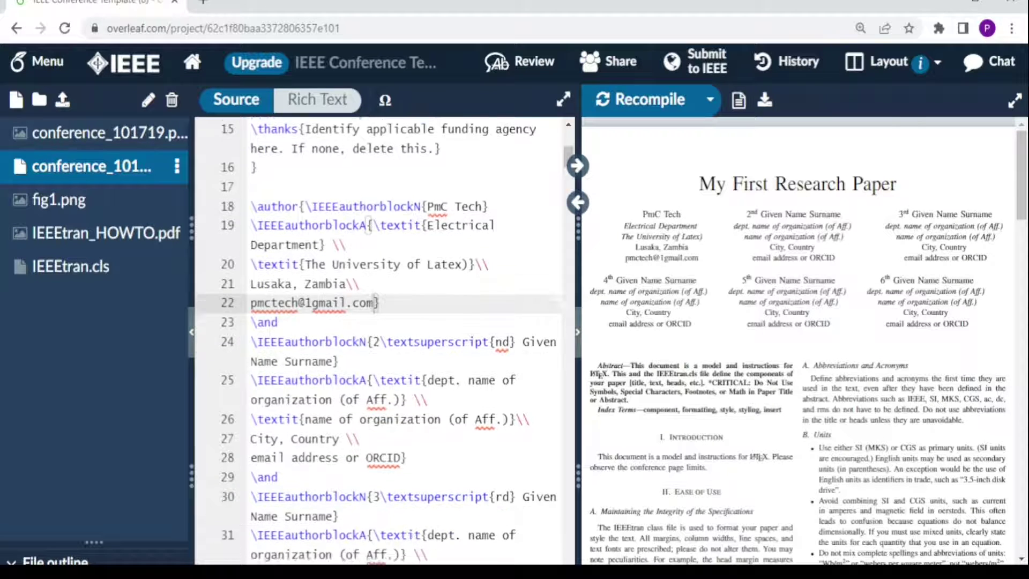
{"action": "key", "text": "Down"}
{"action": "key", "text": "Down"}
{"action": "key", "text": "Down"}
{"action": "key", "text": "Down"}
{"action": "key", "text": "Down"}
{"action": "key", "text": "Down"}
{"action": "key", "text": "Down"}
{"action": "key", "text": "Down"}
{"action": "key", "text": "Down"}
{"action": "key", "text": "Down"}
{"action": "key", "text": "Down"}
{"action": "key", "text": "Down"}
{"action": "key", "text": "Down"}
{"action": "key", "text": "Down"}
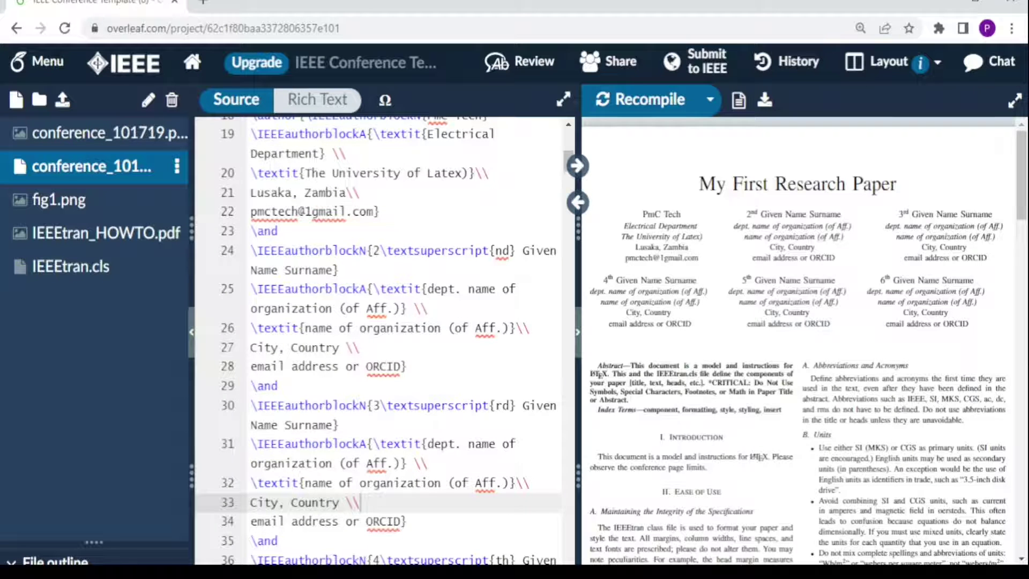
{"action": "scroll", "coordinate": [378, 341], "scroll_direction": "down", "scroll_amount": 8}
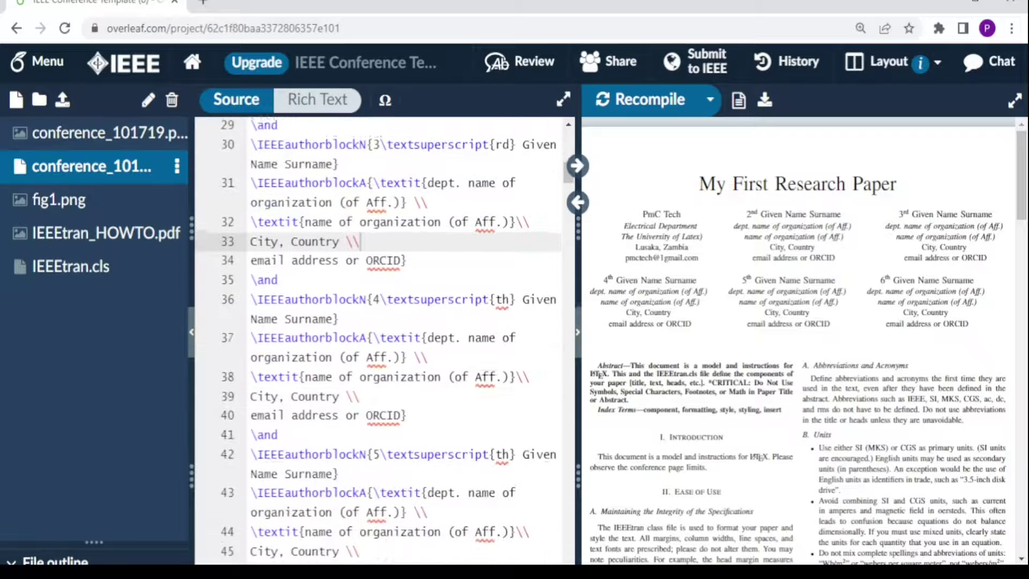
{"action": "scroll", "coordinate": [267, 395], "scroll_direction": "down", "scroll_amount": 5}
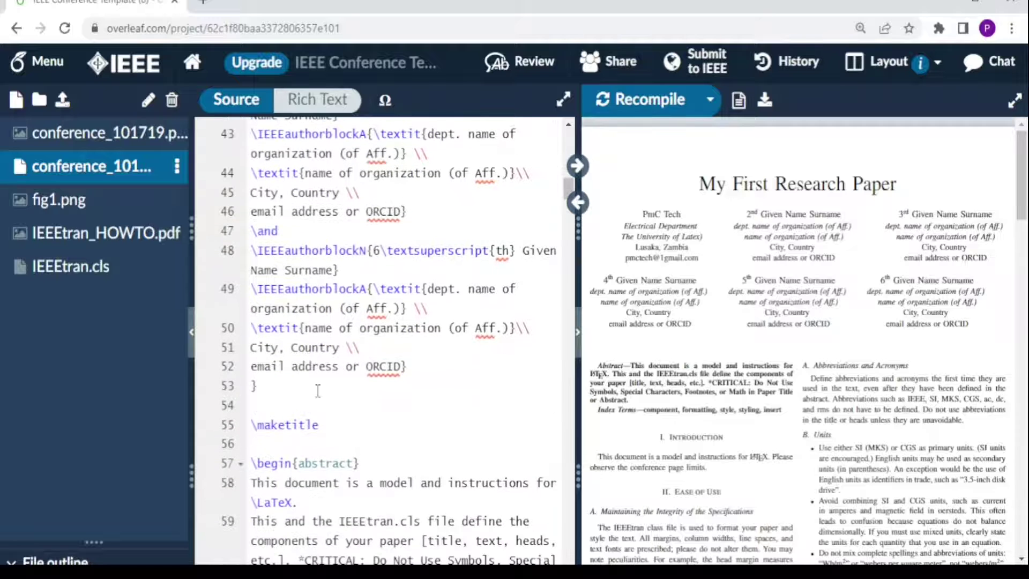
{"action": "left_click_drag", "start_coordinate": [407, 370], "coordinate": [248, 364]}
{"action": "key", "text": "BackSpace"}
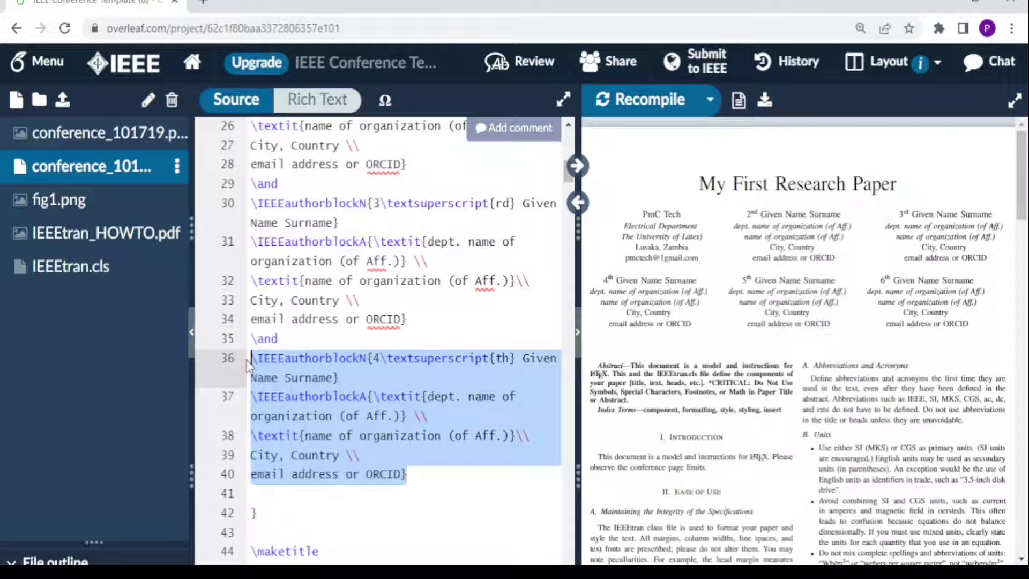
{"action": "key", "text": "BackSpace"}
{"action": "key", "text": "BackSpace"}
{"action": "key", "text": "BackSpace"}
{"action": "key", "text": "BackSpace"}
{"action": "key", "text": "BackSpace"}
{"action": "key", "text": "BackSpace"}
{"action": "key", "text": "BackSpace"}
{"action": "left_click", "coordinate": [607, 98]}
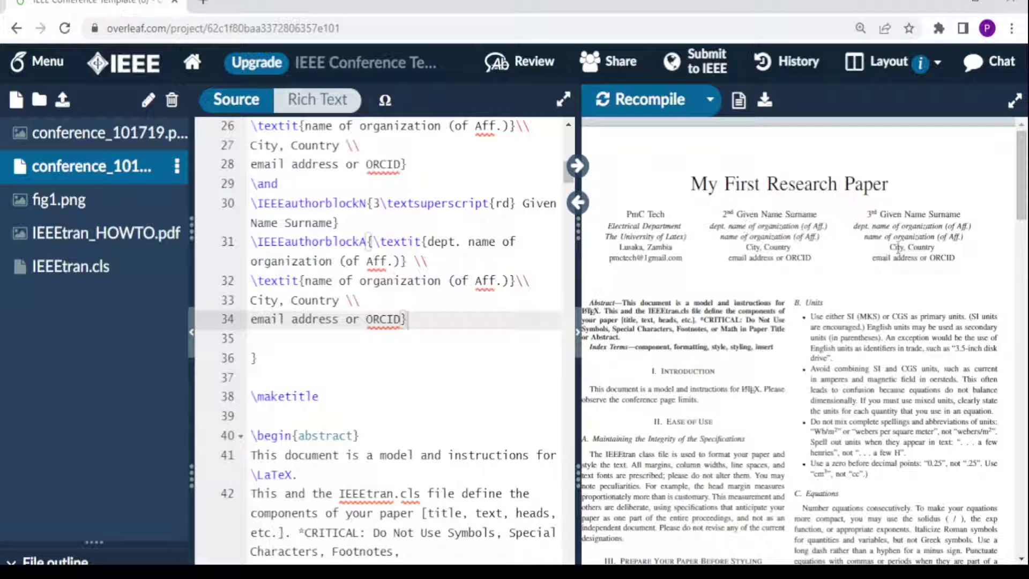
Step: Paste the IEEEtran class file paragraph into the abstract, recompile, and move to the keywords line
{"action": "scroll", "coordinate": [818, 547], "scroll_direction": "left", "scroll_amount": 2}
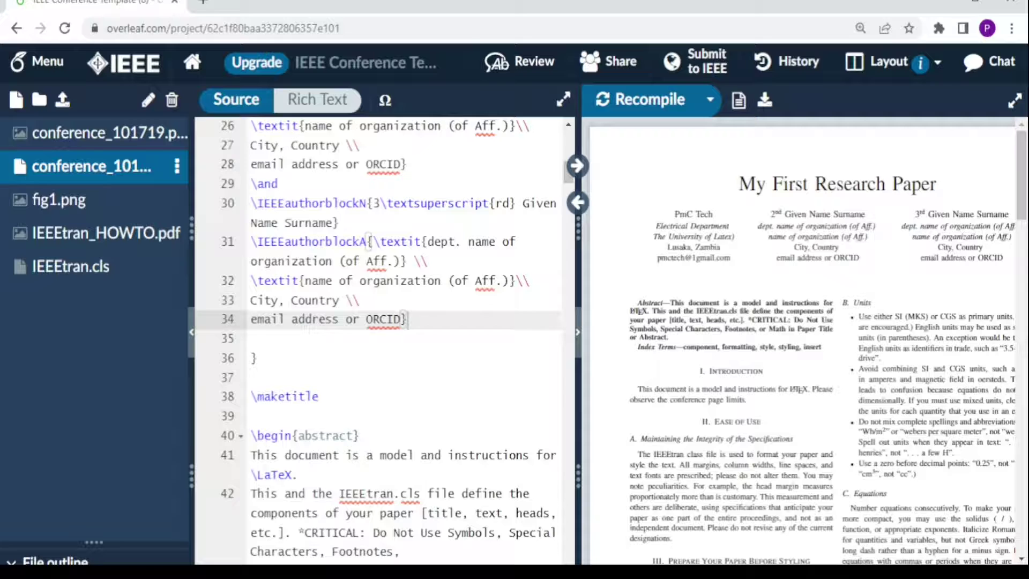
{"action": "scroll", "coordinate": [378, 337], "scroll_direction": "down", "scroll_amount": 2}
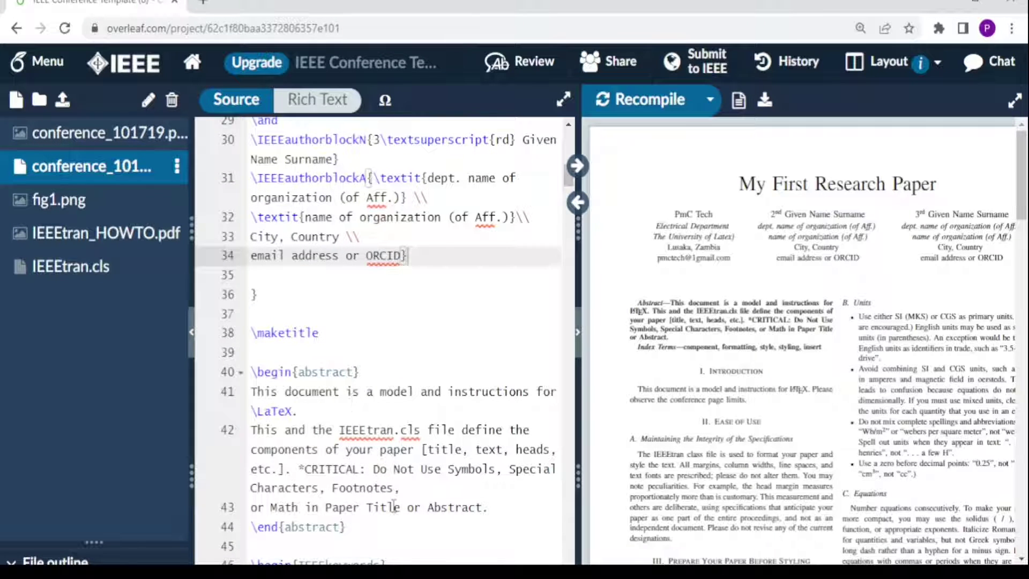
{"action": "scroll", "coordinate": [377, 340], "scroll_direction": "down", "scroll_amount": 5}
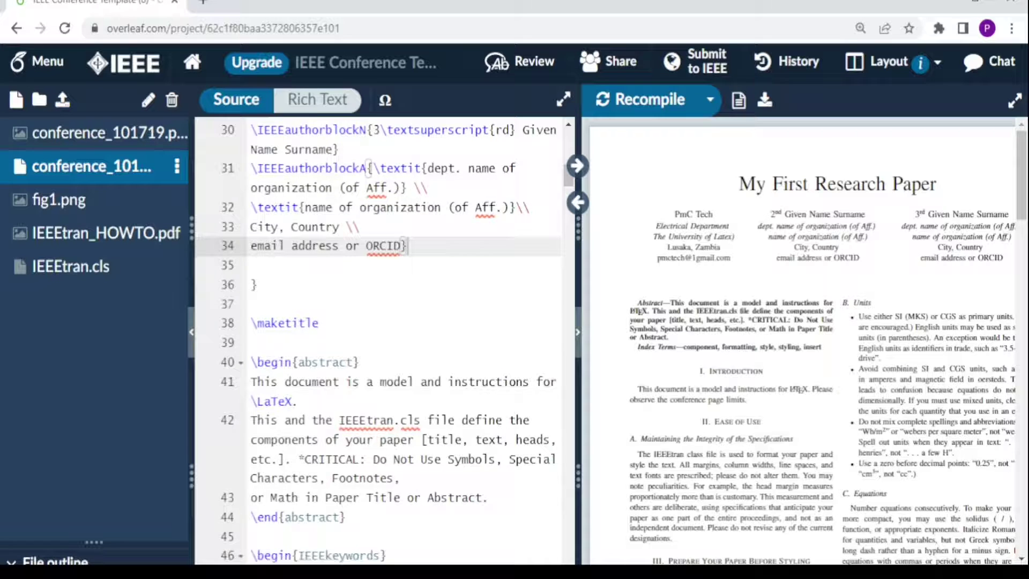
{"action": "scroll", "coordinate": [378, 340], "scroll_direction": "down", "scroll_amount": 5}
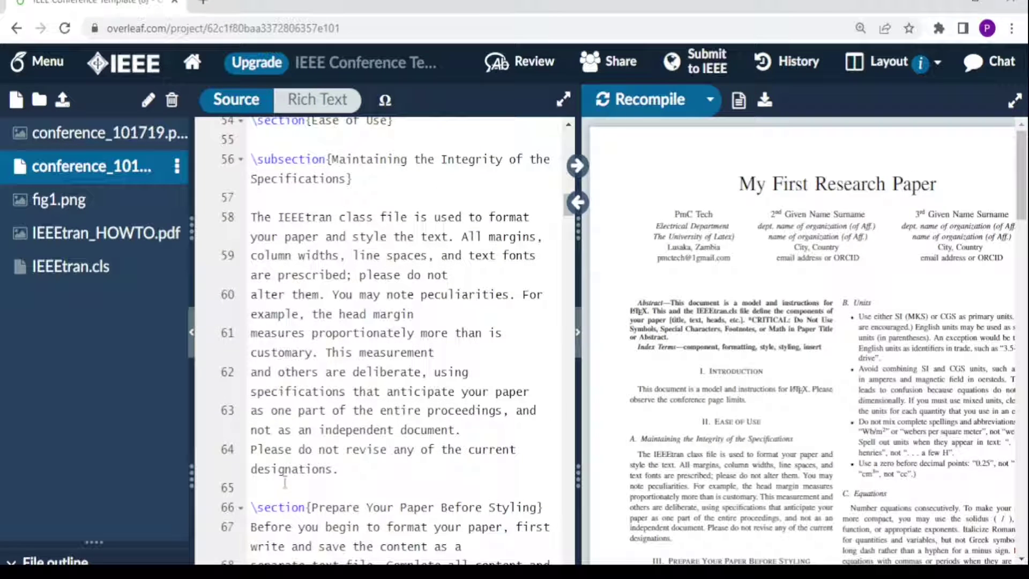
{"action": "left_click_drag", "start_coordinate": [332, 470], "coordinate": [230, 213]}
{"action": "key", "text": "ctrl+c"}
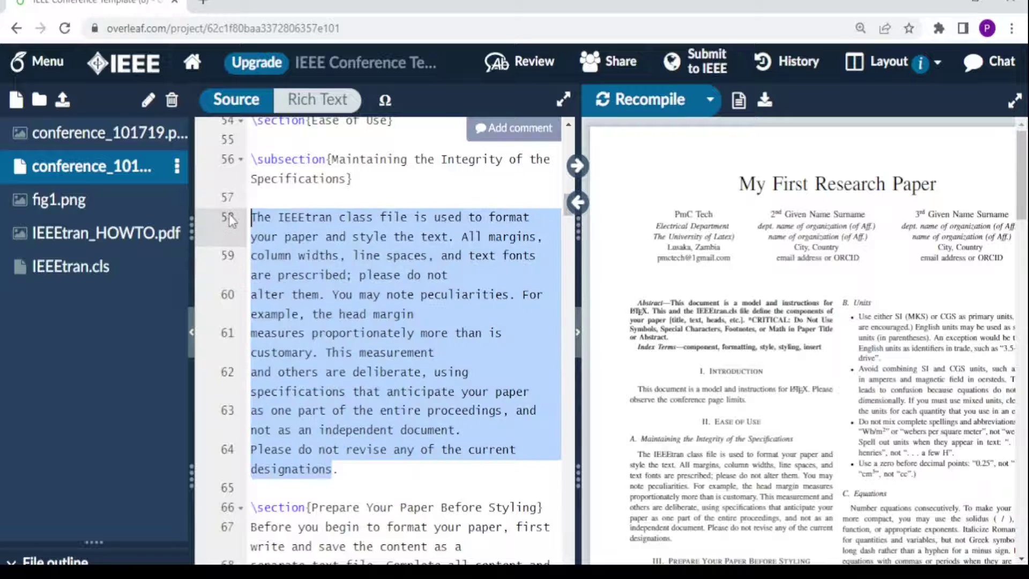
{"action": "scroll", "coordinate": [247, 264], "scroll_direction": "up", "scroll_amount": 8}
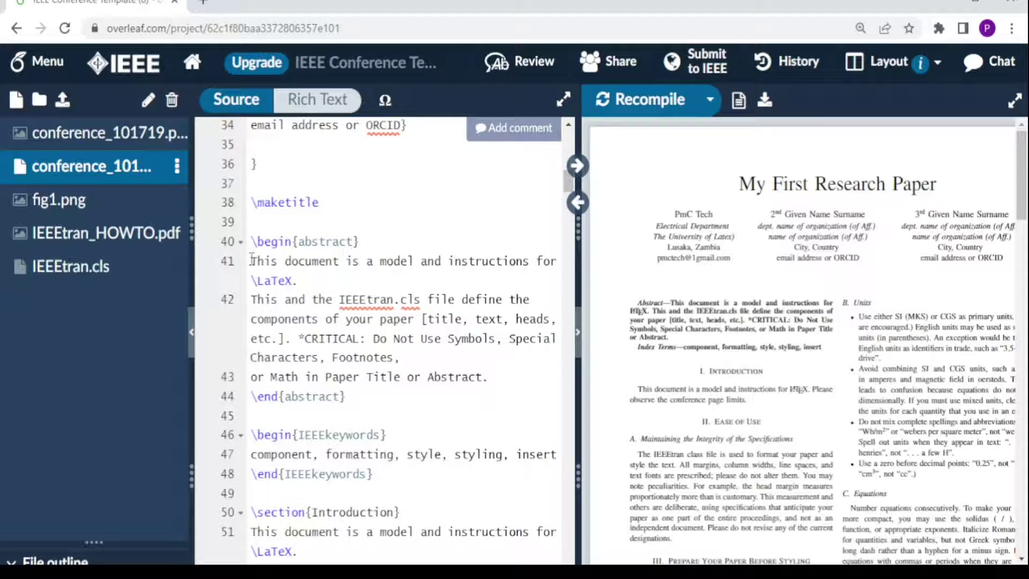
{"action": "left_click", "coordinate": [252, 260]}
{"action": "key", "text": "ctrl+v"}
{"action": "left_click", "coordinate": [647, 106]}
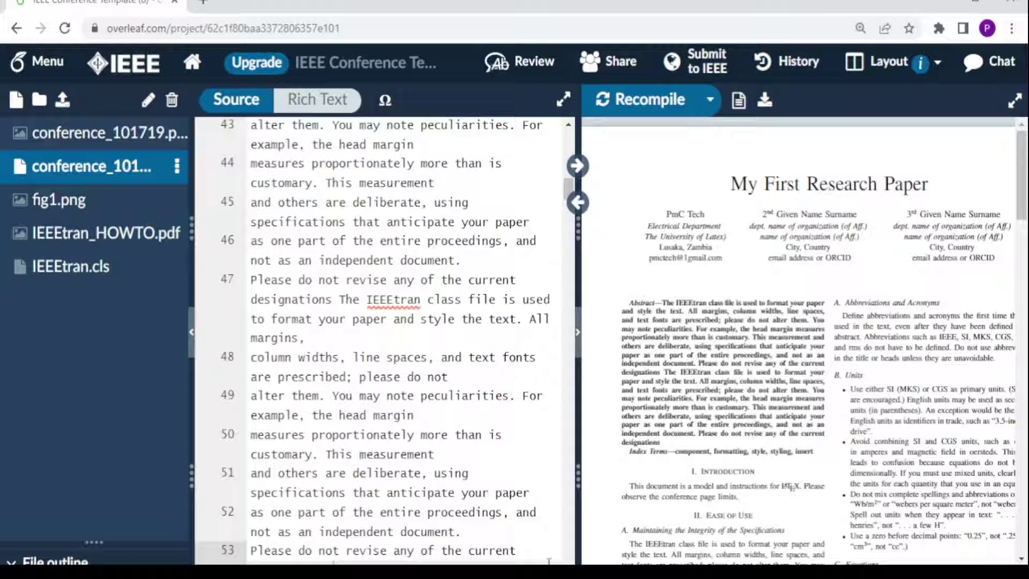
{"action": "scroll", "coordinate": [333, 558], "scroll_direction": "down", "scroll_amount": 5}
{"action": "left_click", "coordinate": [364, 292]}
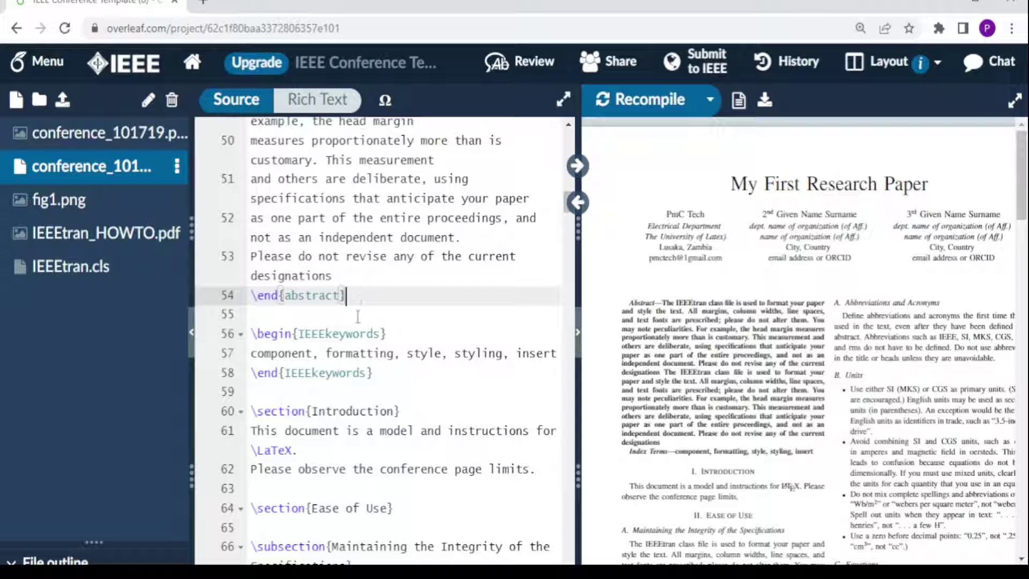
{"action": "left_click", "coordinate": [256, 356]}
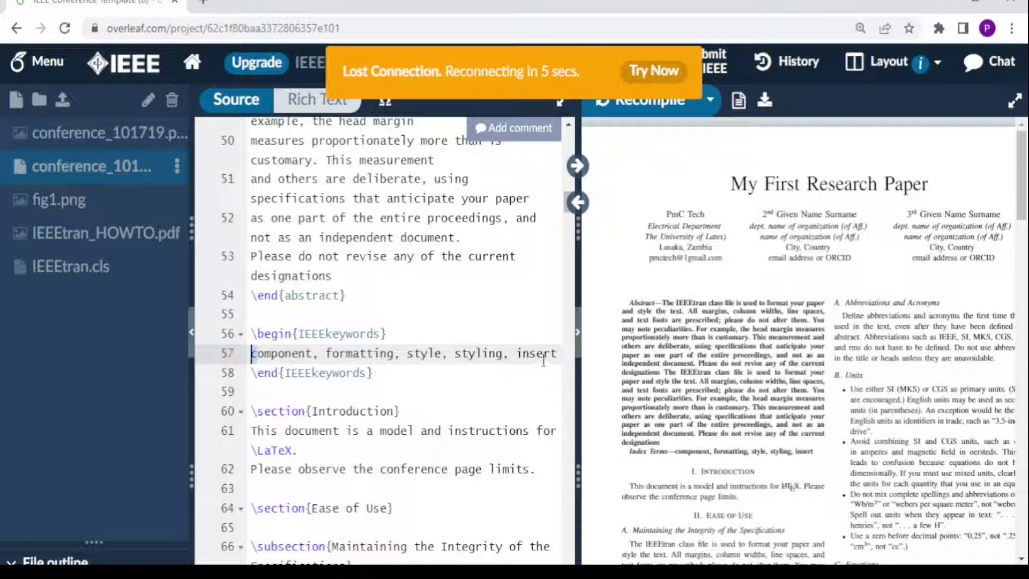
{"action": "key", "text": "Right"}
{"action": "key", "text": "Right"}
{"action": "key", "text": "Right"}
{"action": "key", "text": "Right"}
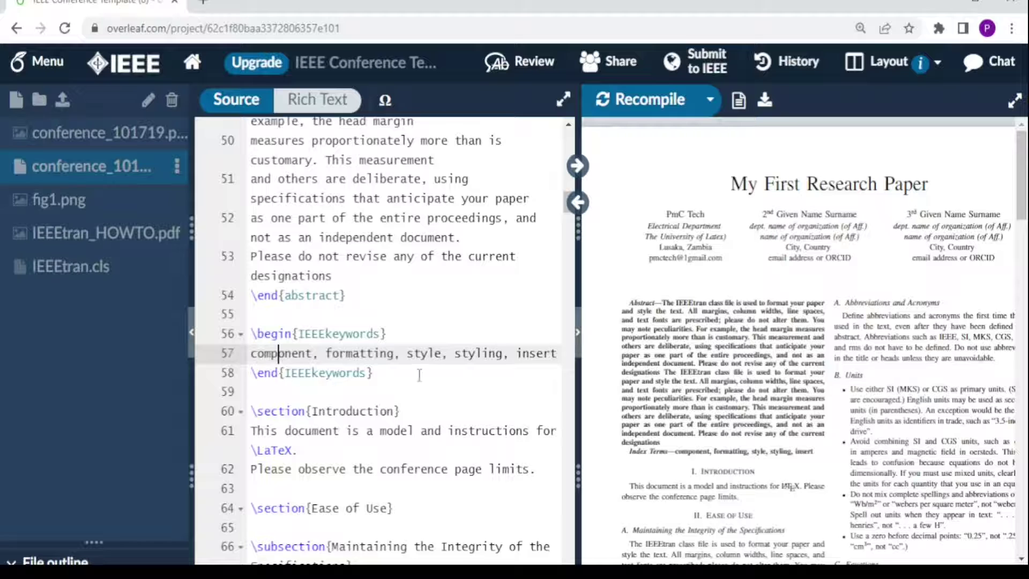
{"action": "scroll", "coordinate": [364, 305], "scroll_direction": "down", "scroll_amount": 4}
{"action": "left_click", "coordinate": [298, 217]}
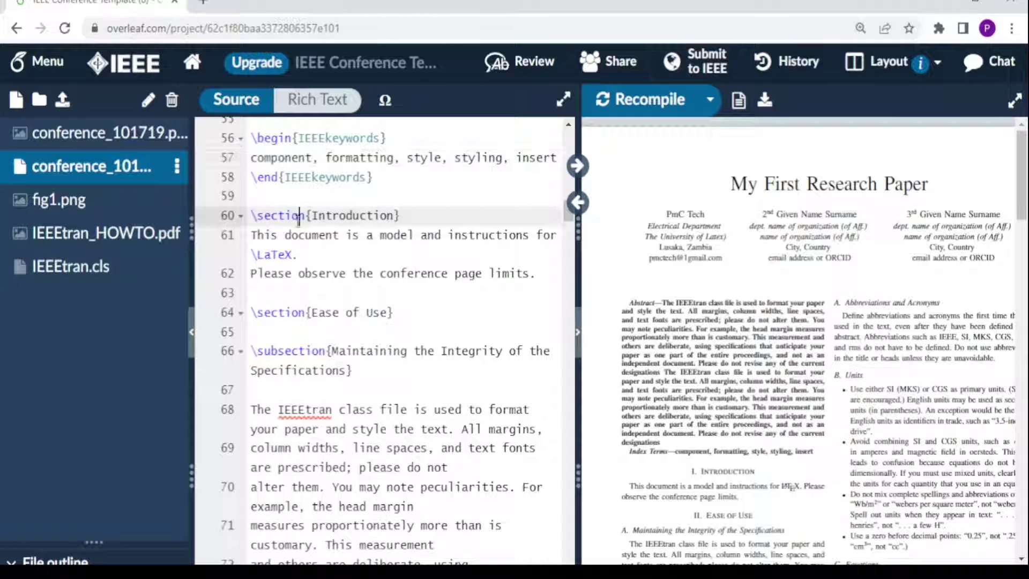
{"action": "key", "text": "Right"}
{"action": "key", "text": "Right"}
{"action": "key", "text": "Right"}
{"action": "left_click", "coordinate": [371, 372]}
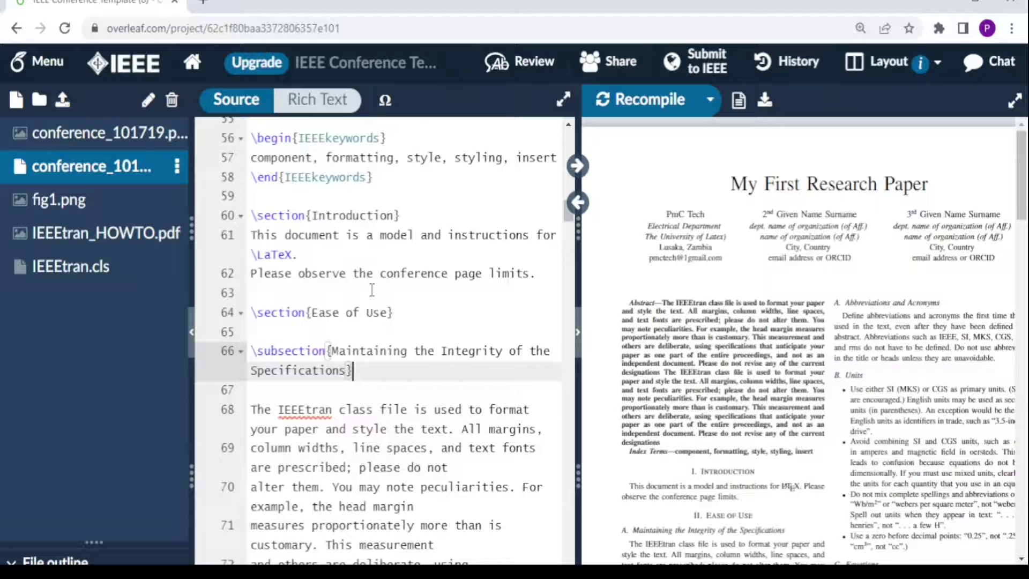
Step: Put the IEEEtran paragraph in the Introduction and rename the Ease of Use section to Relation Works
{"action": "key", "text": "ctrl+z"}
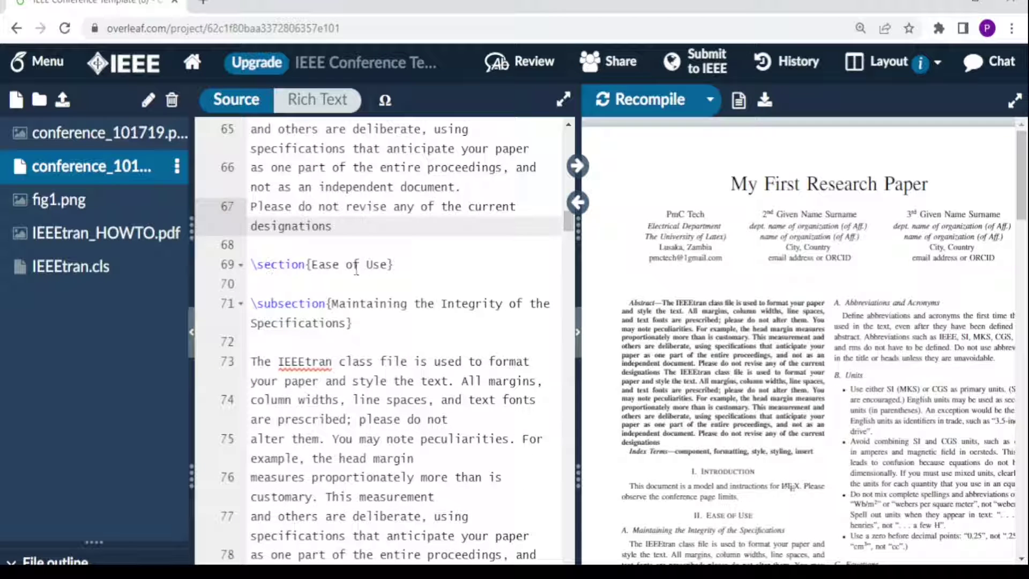
{"action": "left_click", "coordinate": [388, 264]}
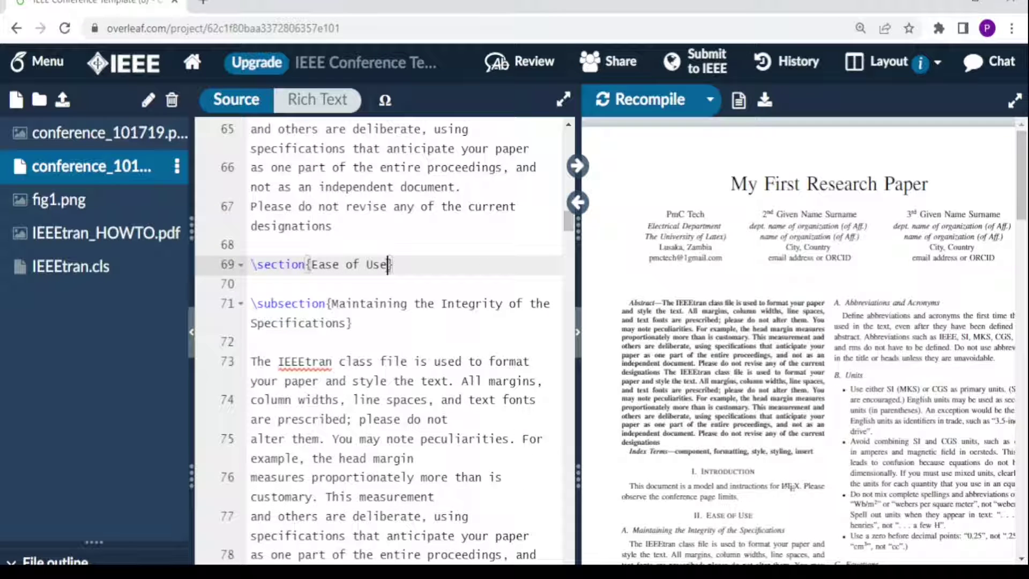
{"action": "key", "text": "BackSpace"}
{"action": "key", "text": "BackSpace"}
{"action": "key", "text": "BackSpace"}
{"action": "key", "text": "BackSpace"}
{"action": "key", "text": "BackSpace"}
{"action": "key", "text": "BackSpace"}
{"action": "key", "text": "BackSpace"}
{"action": "key", "text": "BackSpace"}
{"action": "key", "text": "BackSpace"}
{"action": "key", "text": "BackSpace"}
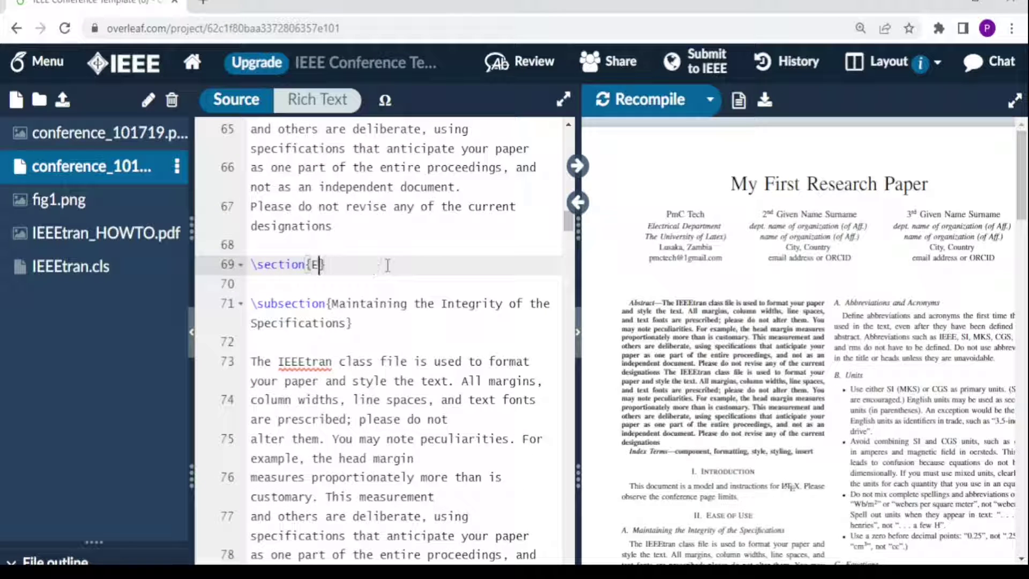
{"action": "key", "text": "BackSpace"}
{"action": "type", "text": "Relation W"}
{"action": "type", "text": "orks"}
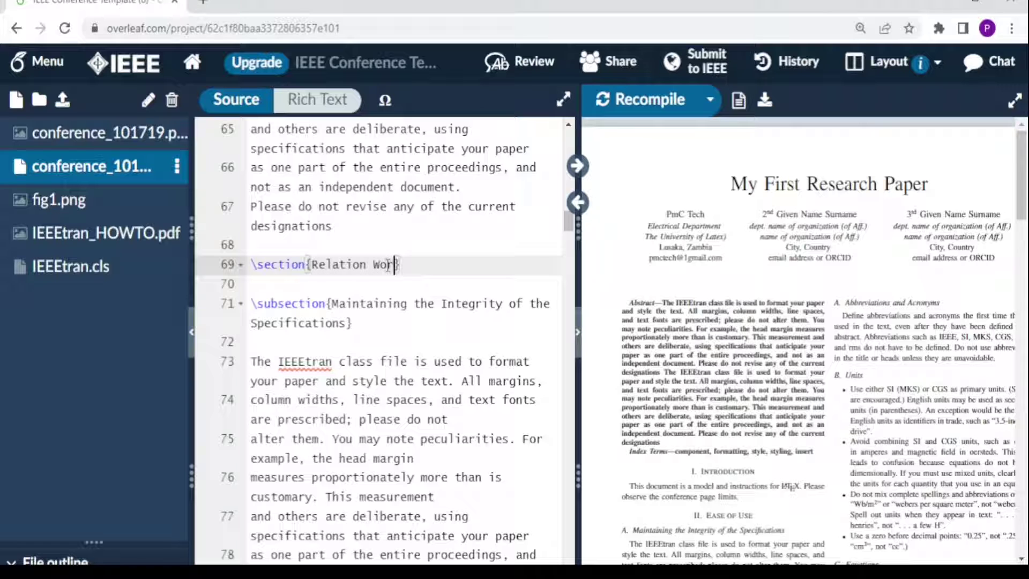
{"action": "key", "text": "ctrl+s"}
Step: Paste the IEEEtran paragraph under Relation Works, recompile, and remove the blank line below the subsection heading
{"action": "left_click", "coordinate": [277, 289]}
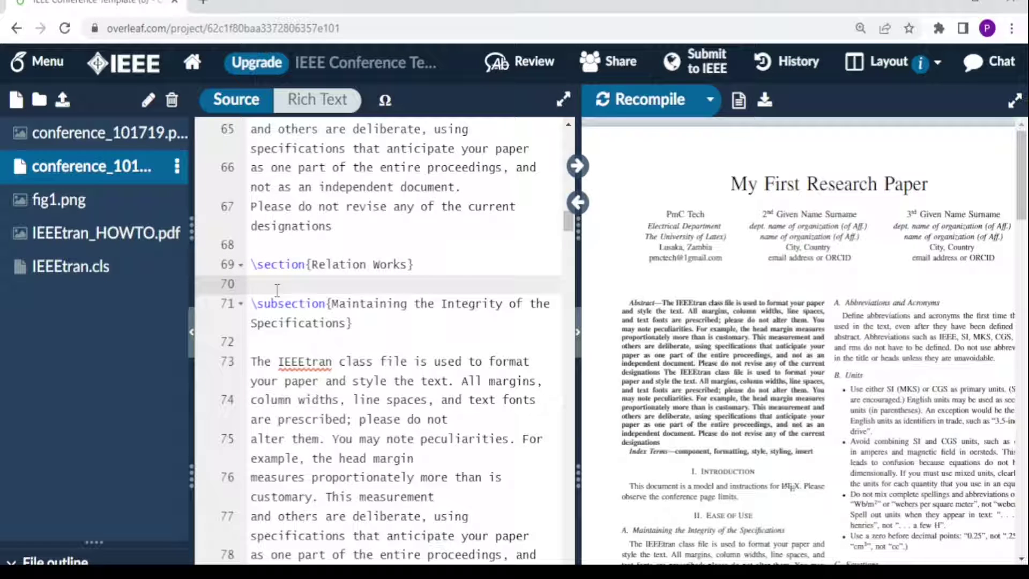
{"action": "key", "text": "ctrl+v"}
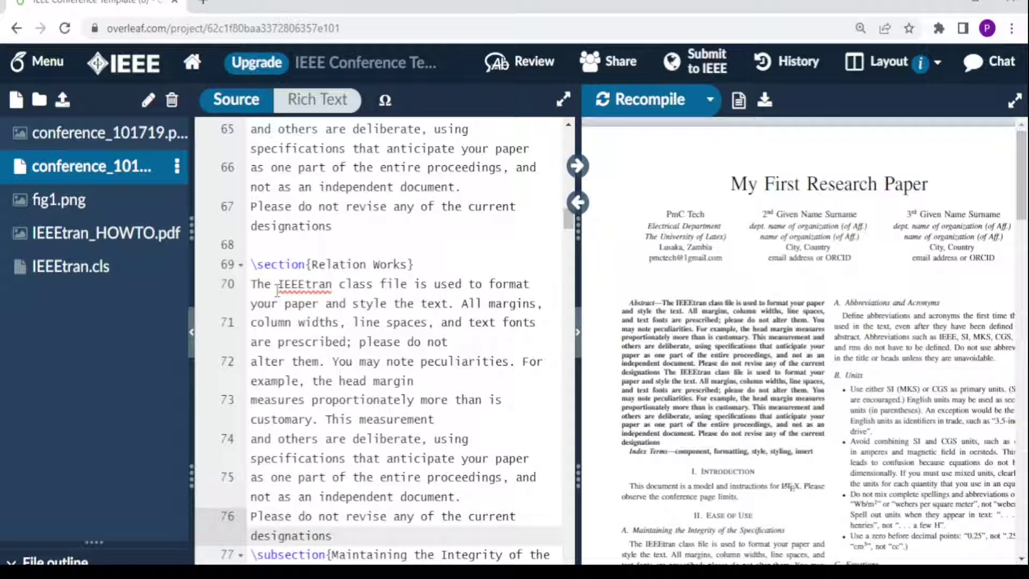
{"action": "key", "text": "Return"}
{"action": "key", "text": "ctrl+s"}
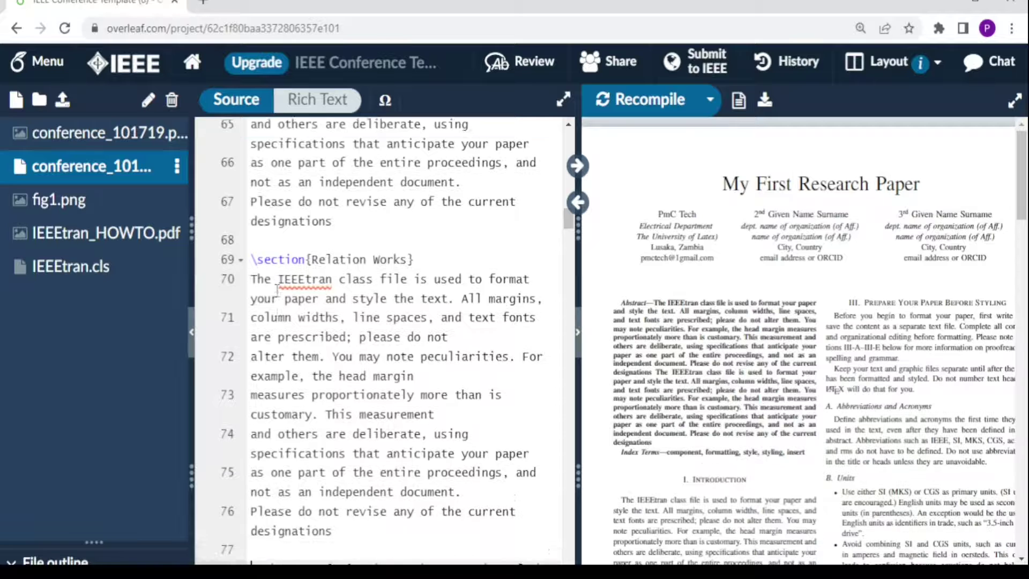
{"action": "scroll", "coordinate": [277, 290], "scroll_direction": "down", "scroll_amount": 3}
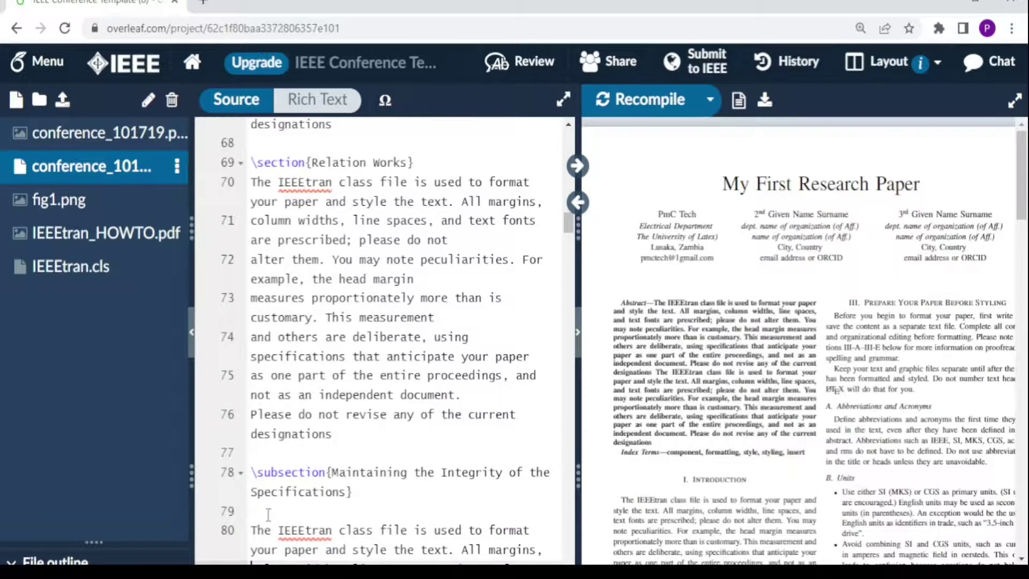
{"action": "left_click", "coordinate": [268, 514]}
{"action": "key", "text": "BackSpace"}
{"action": "scroll", "coordinate": [321, 375], "scroll_direction": "down", "scroll_amount": 5}
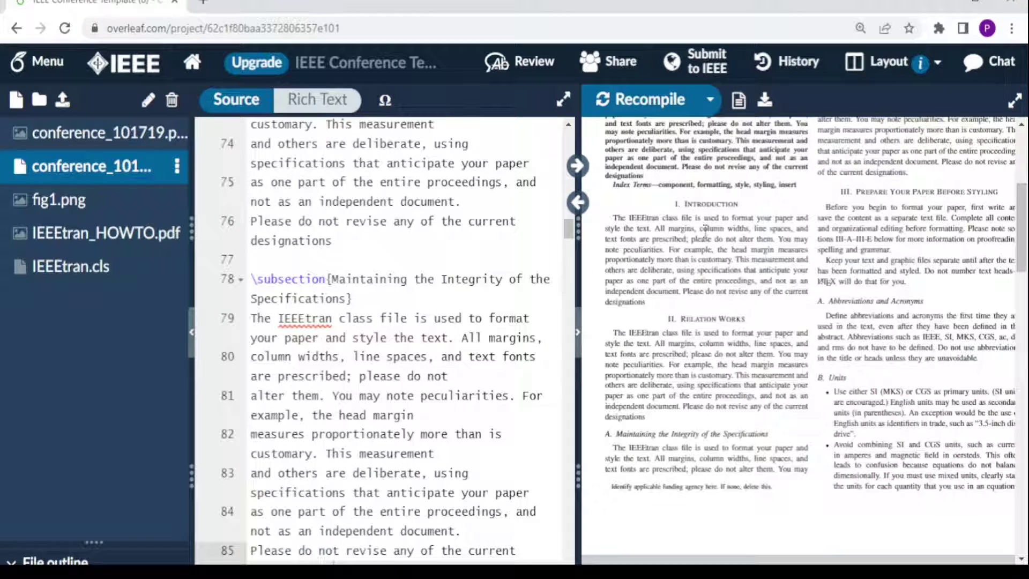
{"action": "double_click", "coordinate": [677, 436]}
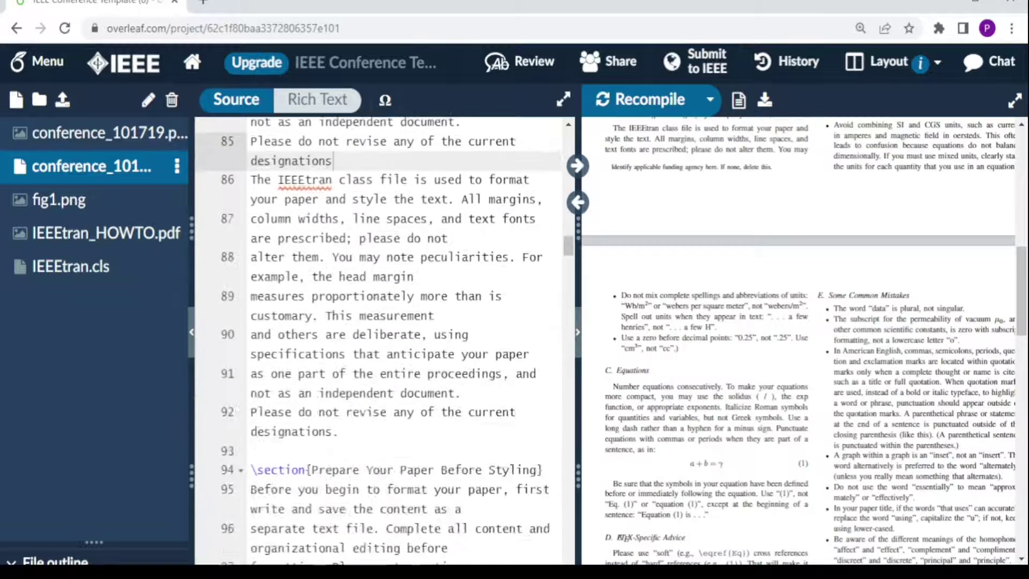
Step: Scroll to the Equations subsection and place the cursor in the a + b = γ equation
{"action": "scroll", "coordinate": [378, 363], "scroll_direction": "down", "scroll_amount": 10}
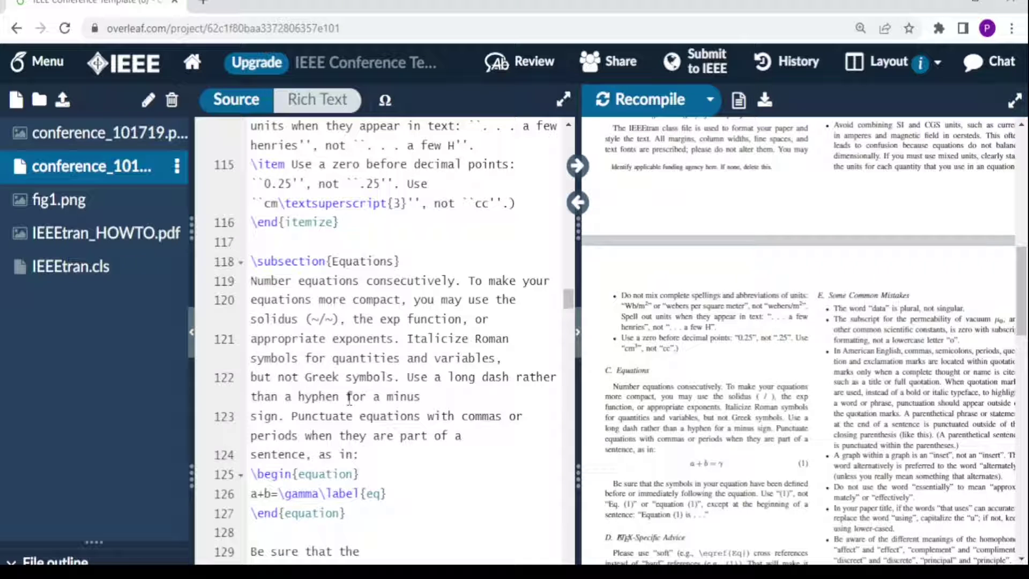
{"action": "left_click", "coordinate": [306, 479]}
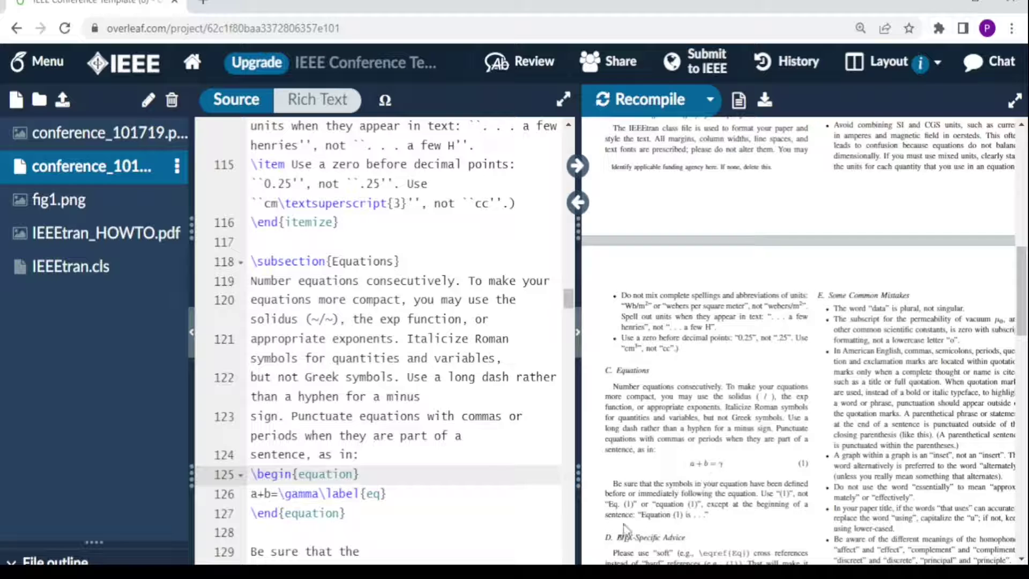
Step: Insert an equation environment containing \omega = 2\pi f below a + b = γ and recompile
{"action": "scroll", "coordinate": [259, 462], "scroll_direction": "down", "scroll_amount": 1}
{"action": "left_click", "coordinate": [259, 462]}
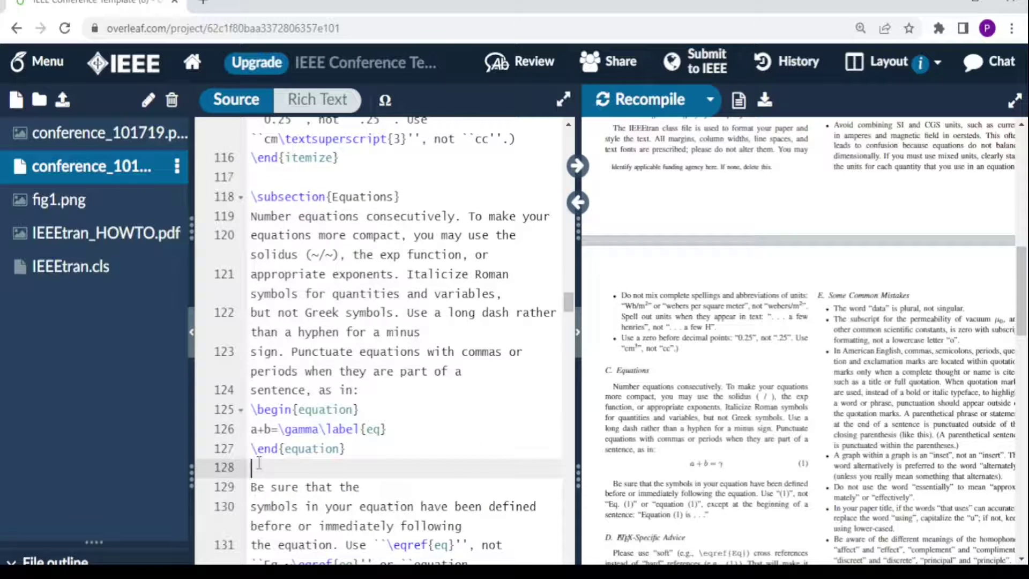
{"action": "type", "text": "\\"}
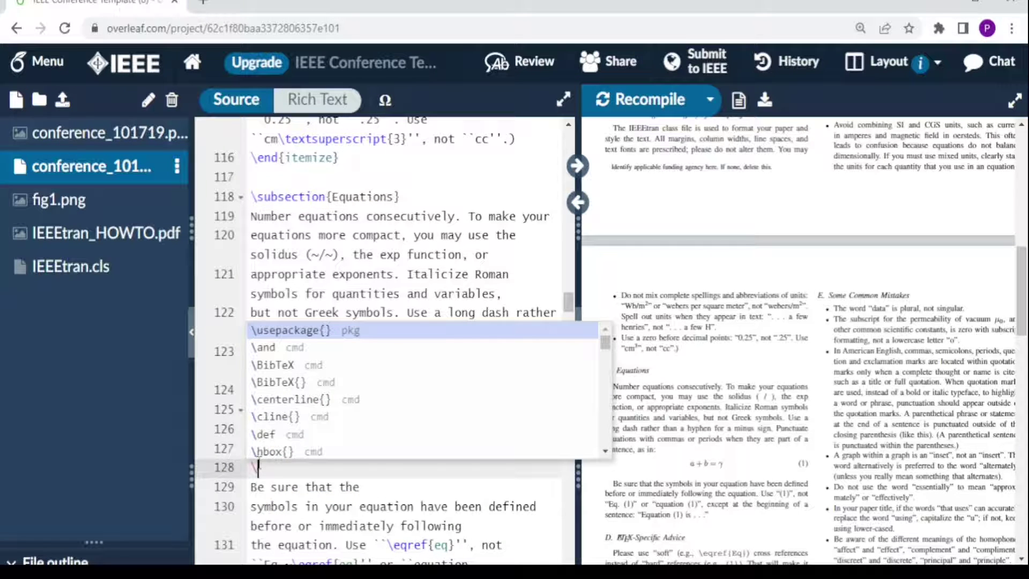
{"action": "type", "text": "begin"}
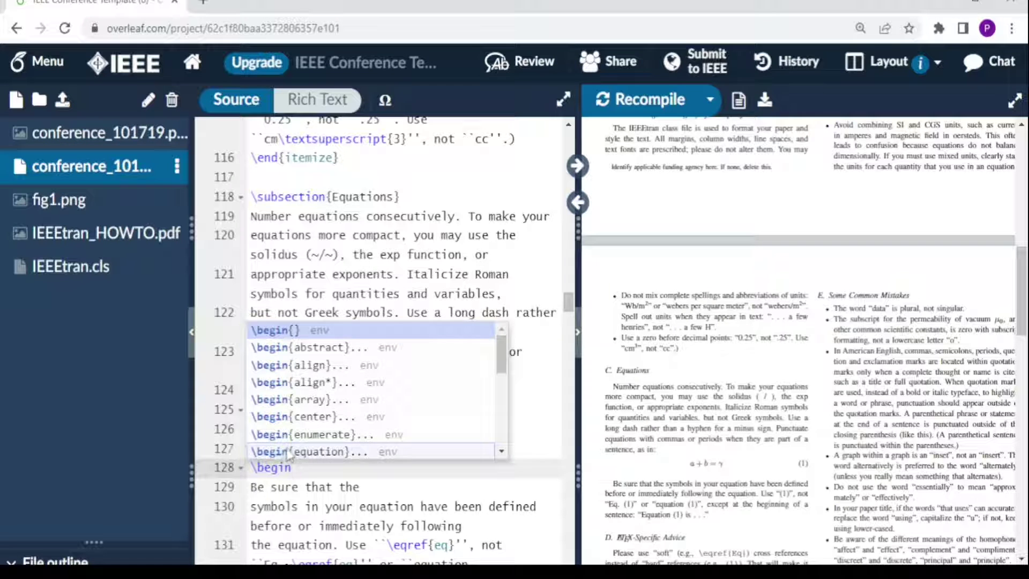
{"action": "left_click", "coordinate": [281, 452]}
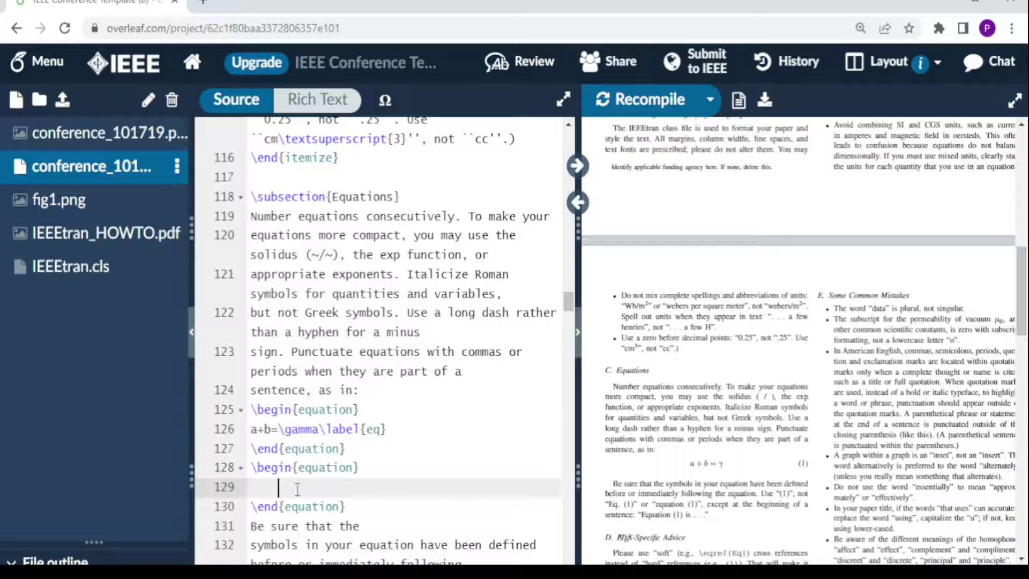
{"action": "type", "text": "\\"}
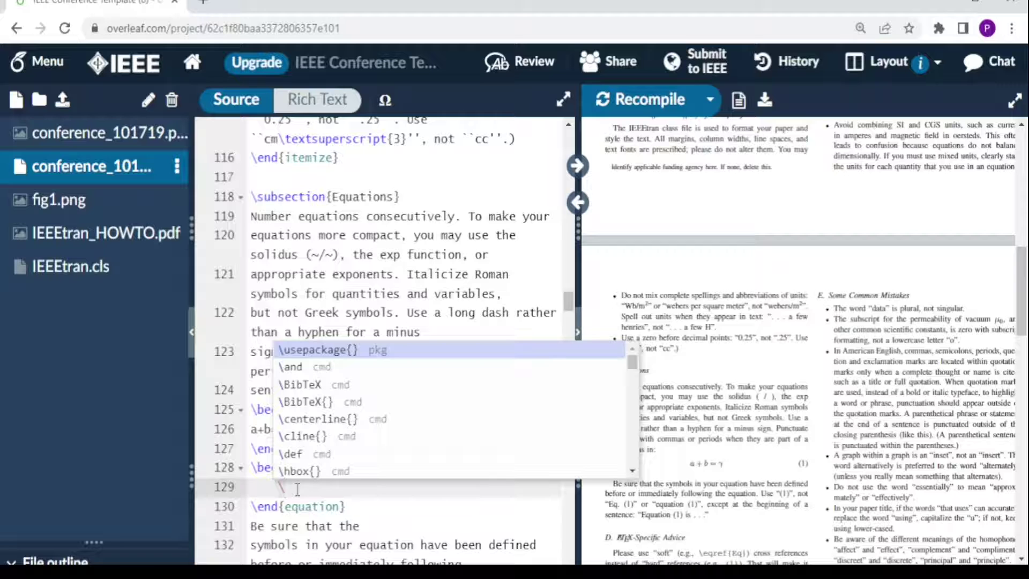
{"action": "type", "text": "ome"}
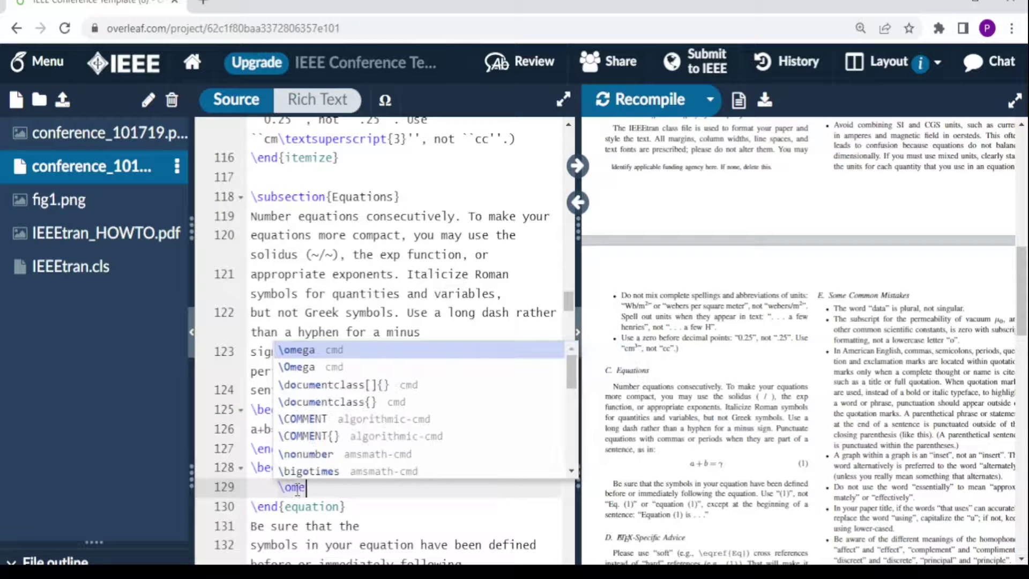
{"action": "key", "text": "Return"}
{"action": "type", "text": "= 2"}
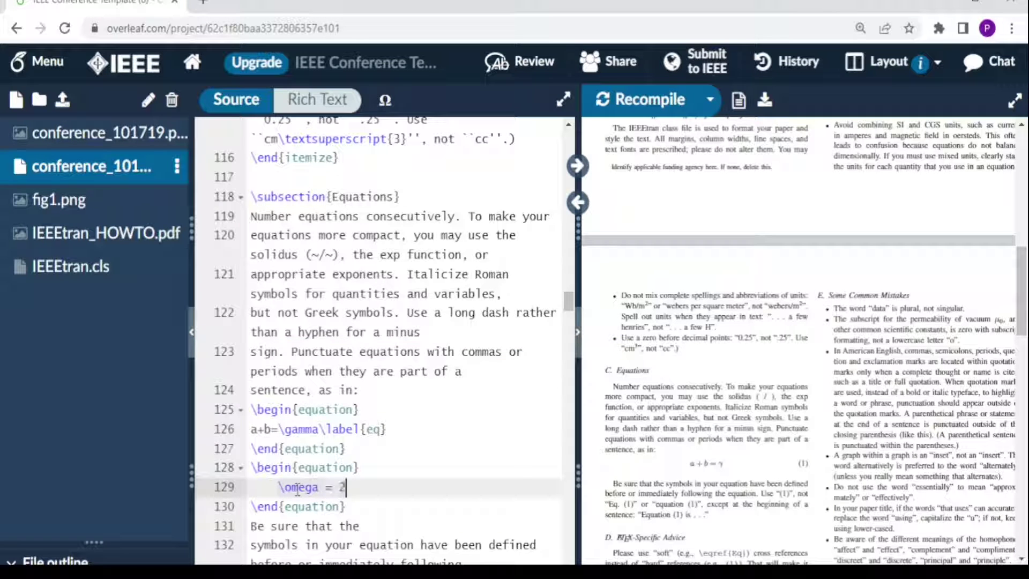
{"action": "type", "text": "\\"}
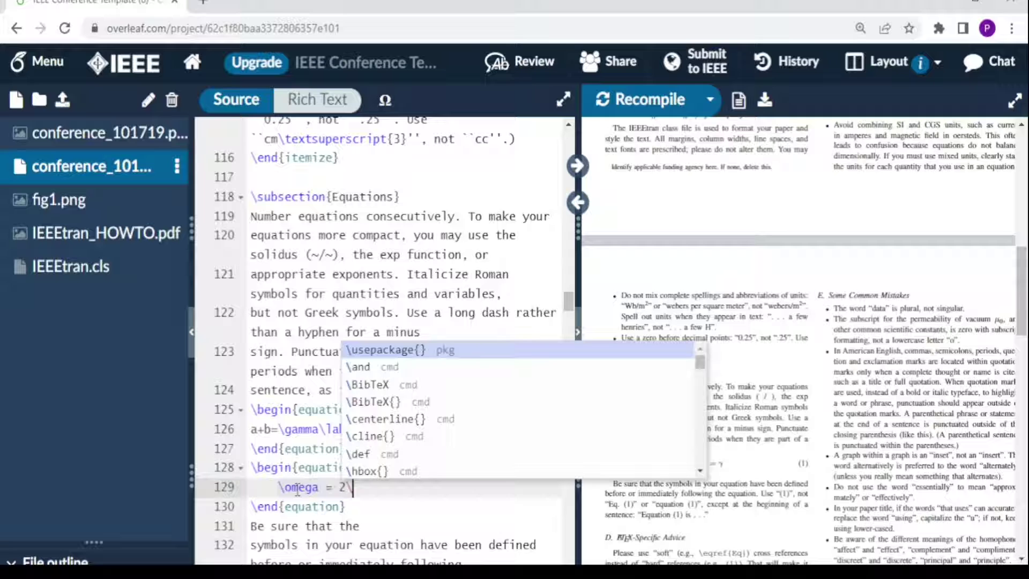
{"action": "type", "text": "pi"}
{"action": "key", "text": "Return"}
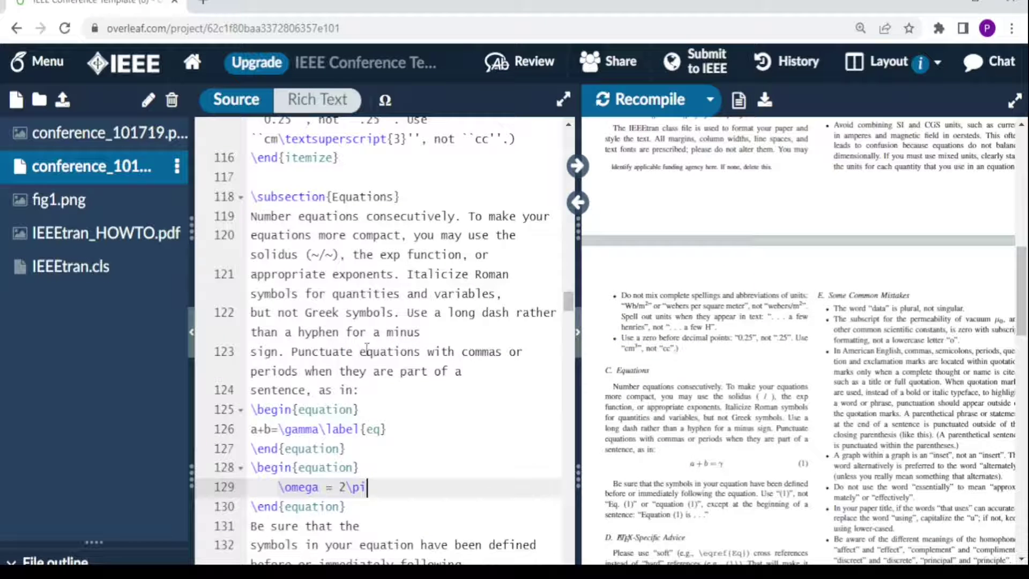
{"action": "type", "text": "f"}
{"action": "left_click", "coordinate": [644, 108]}
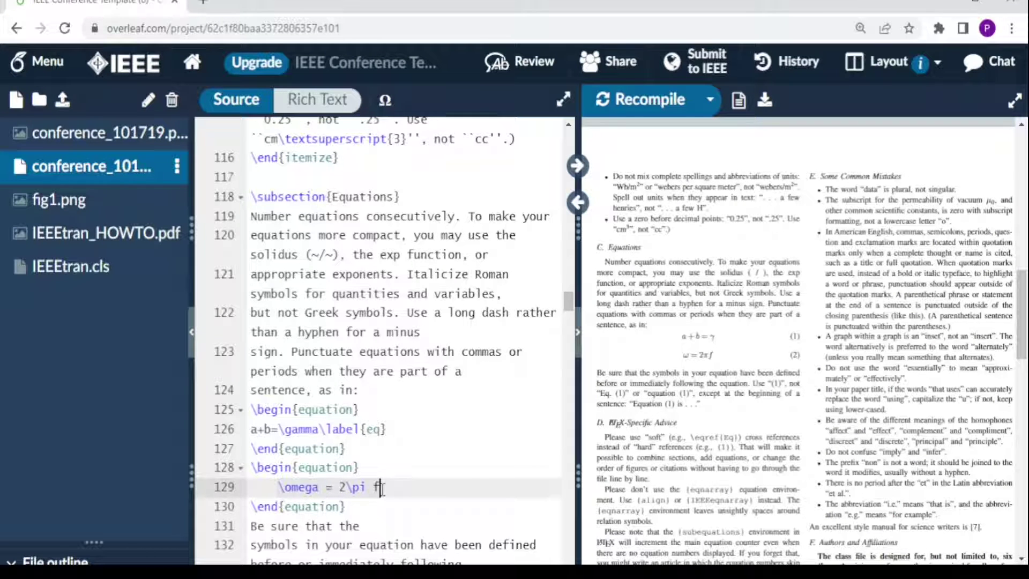
Step: Add \label{omega} to the ω = 2πf equation and start the next sentence with 'as shown equation \ref{omega}'
{"action": "key", "text": "Return"}
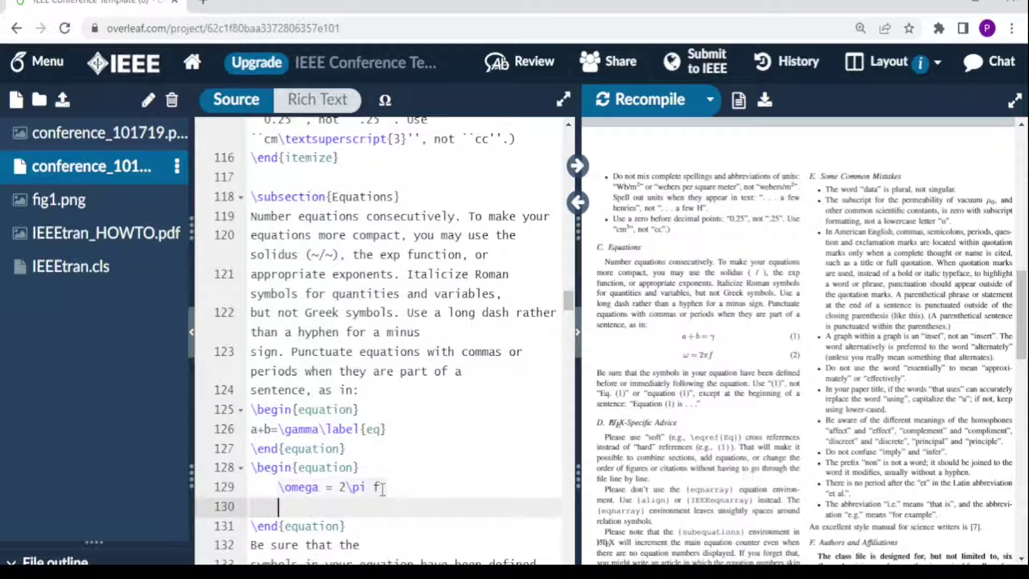
{"action": "type", "text": "\\la"}
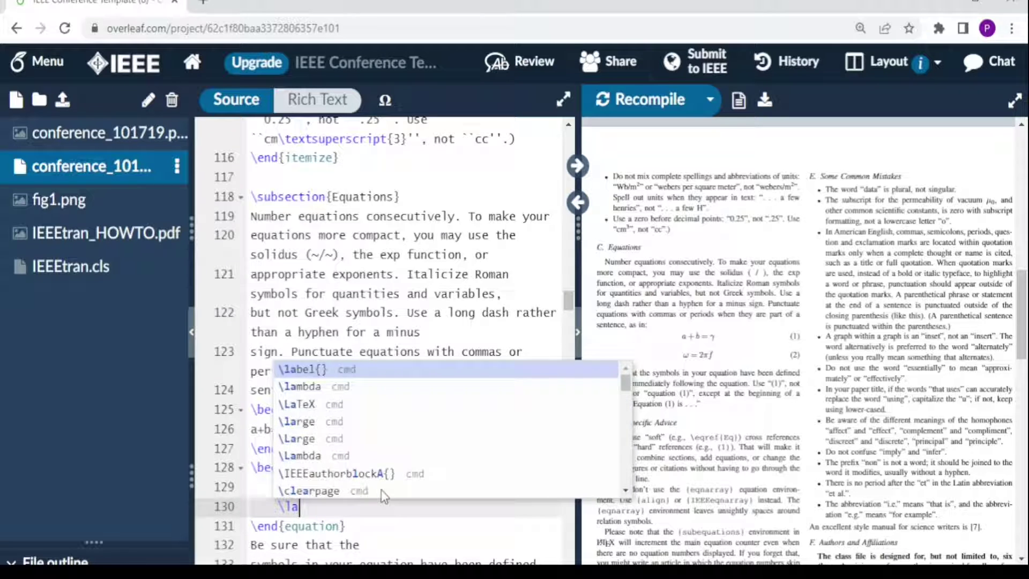
{"action": "type", "text": "bel{omega}"}
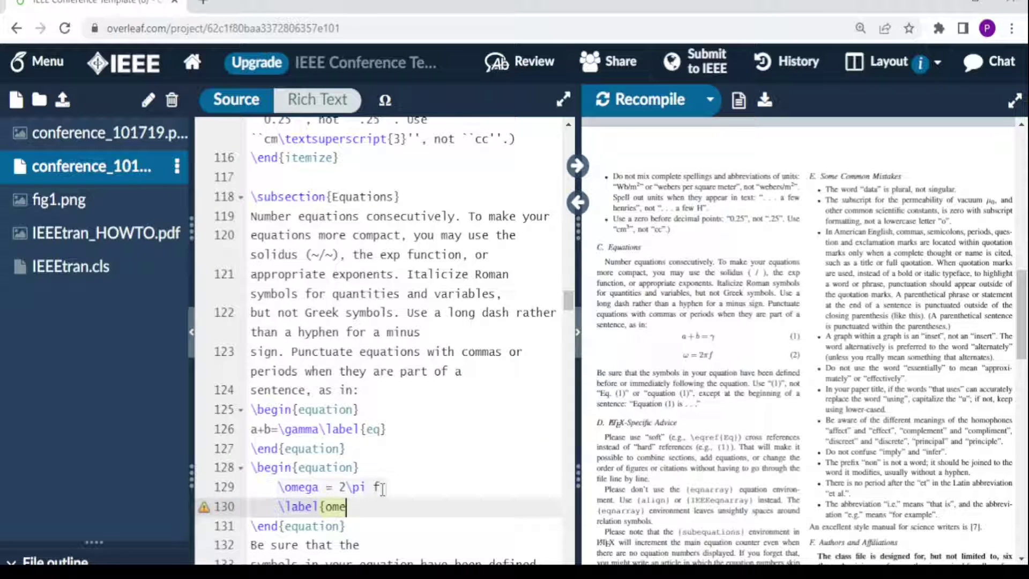
{"action": "left_click", "coordinate": [251, 544]}
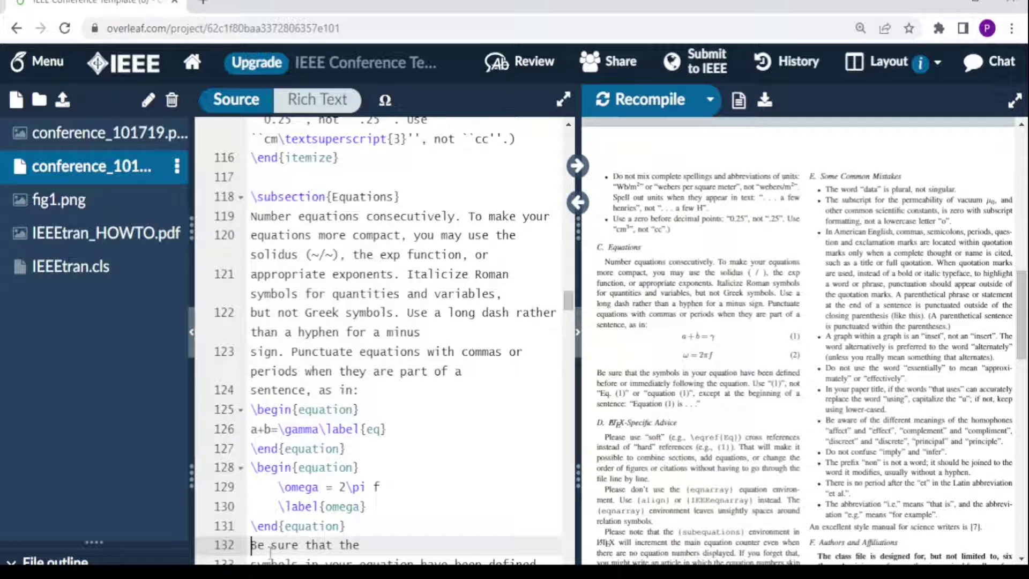
{"action": "type", "text": "as shown equation "}
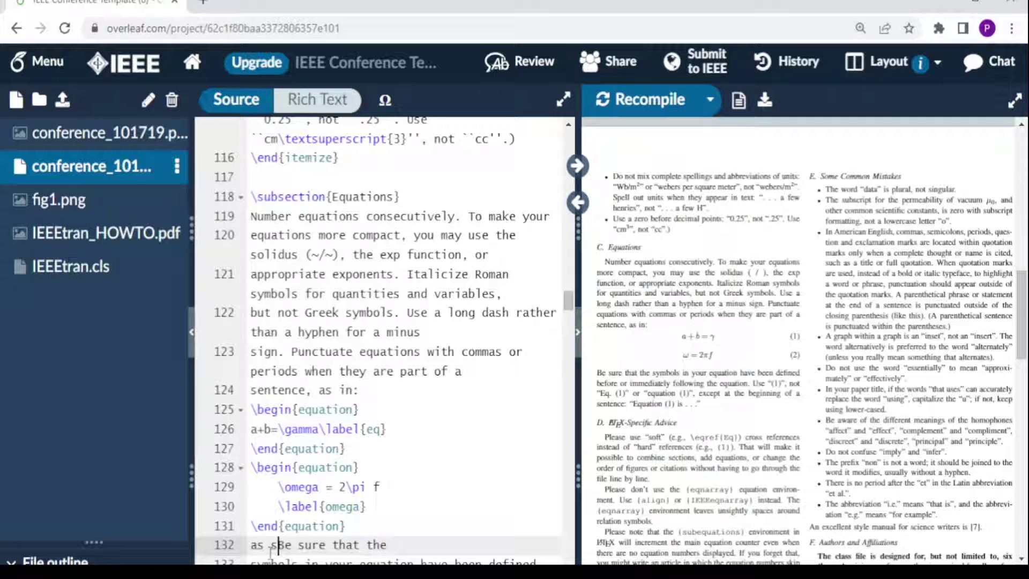
{"action": "type", "text": "\\"}
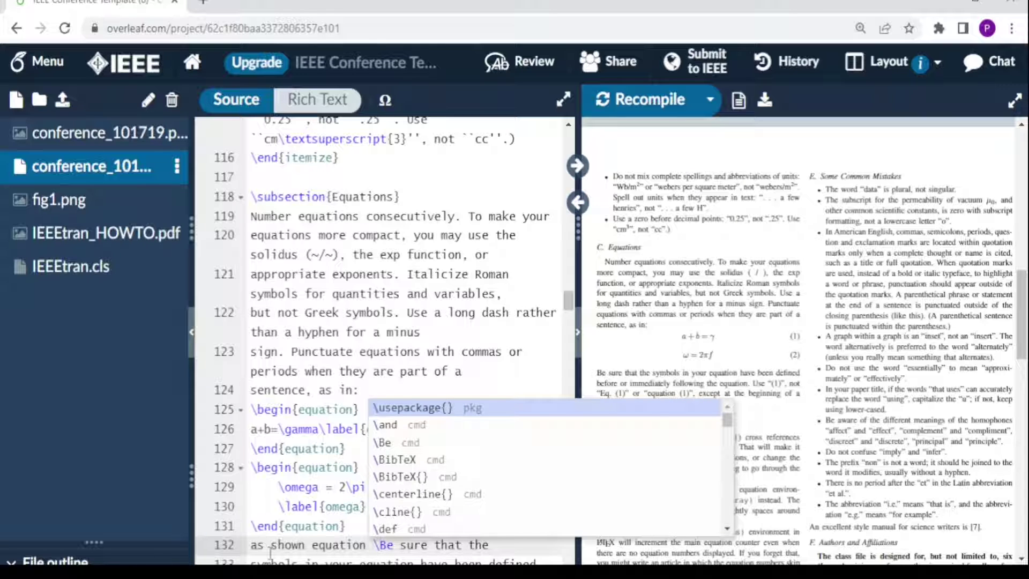
{"action": "type", "text": "ref{o"}
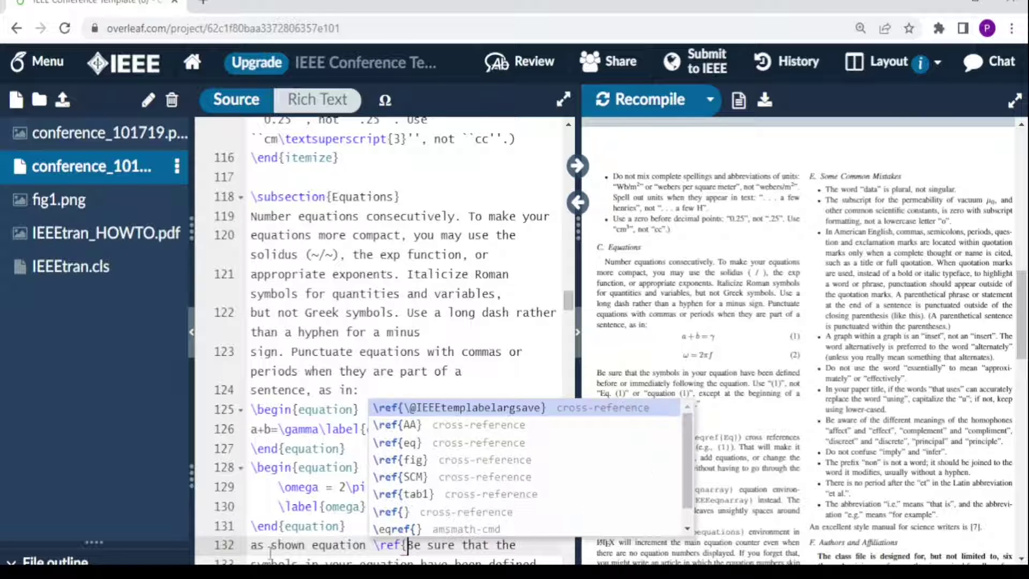
{"action": "key", "text": "Left"}
{"action": "type", "text": "o"}
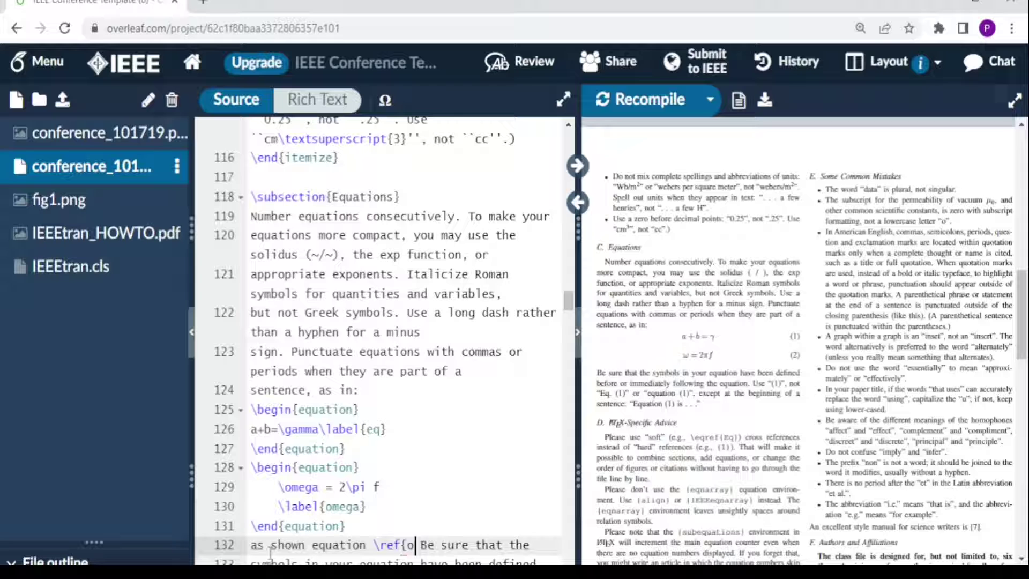
{"action": "type", "text": "mega}"}
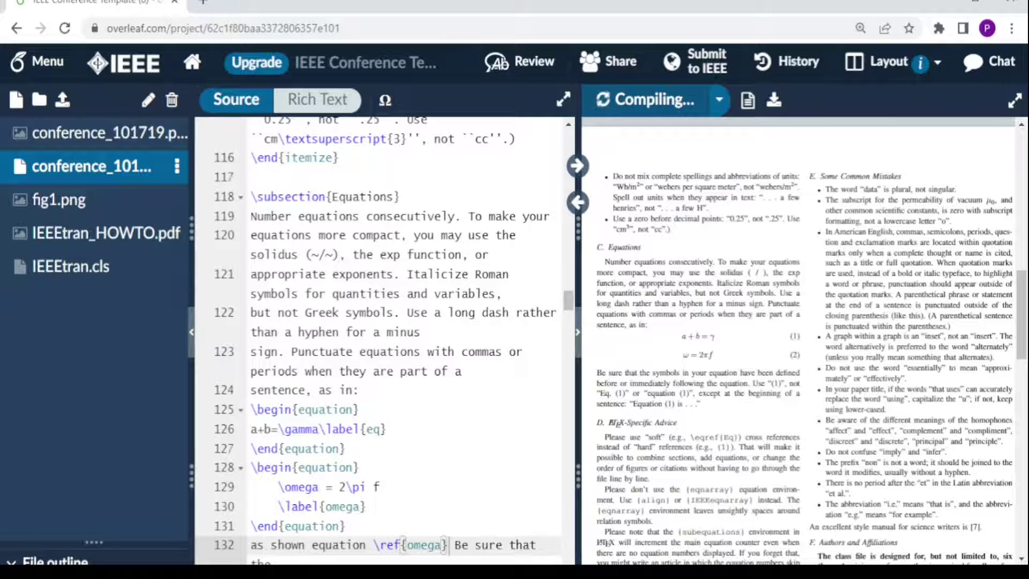
Step: End the \ref{omega} sentence with a full stop and scroll the preview to section H, Figures and Tables
{"action": "scroll", "coordinate": [293, 204], "scroll_direction": "down", "scroll_amount": 7}
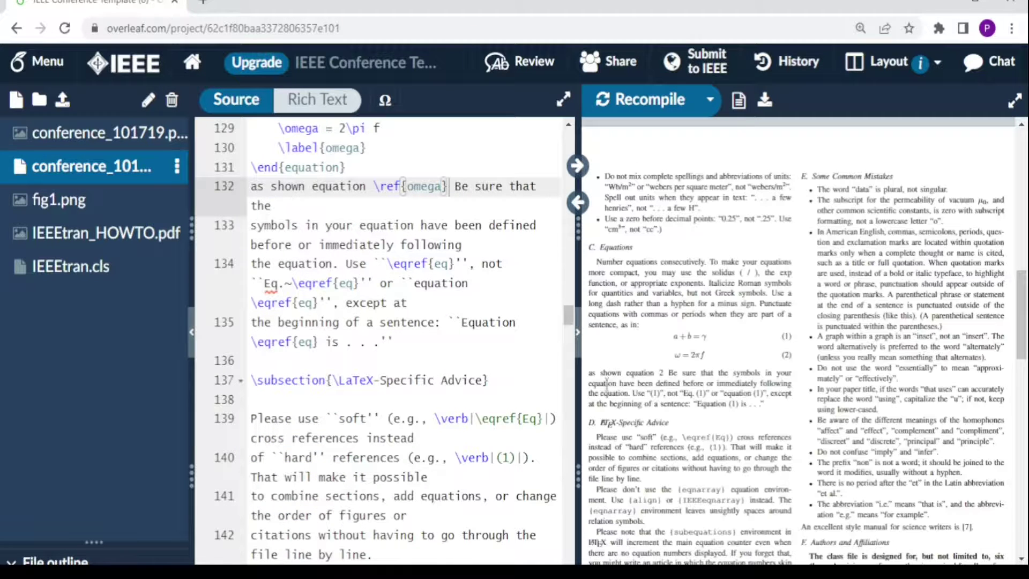
{"action": "left_click", "coordinate": [577, 331]}
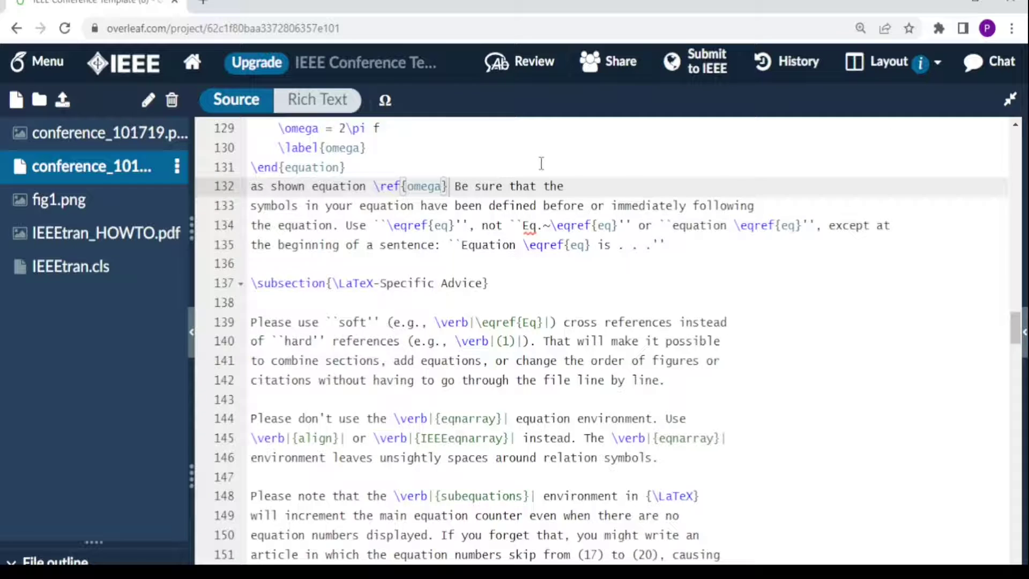
{"action": "left_click", "coordinate": [1023, 331]}
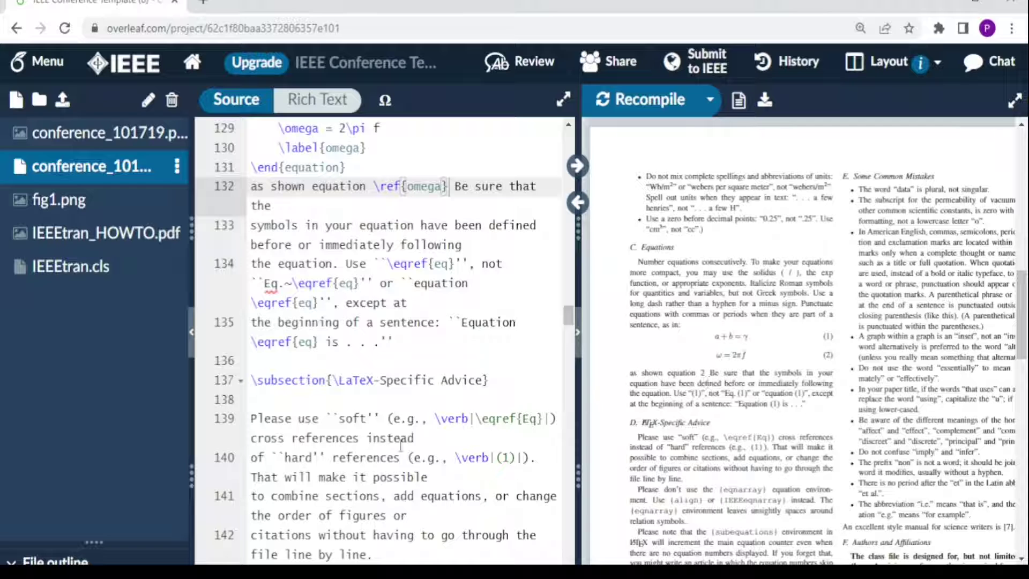
{"action": "type", "text": "."}
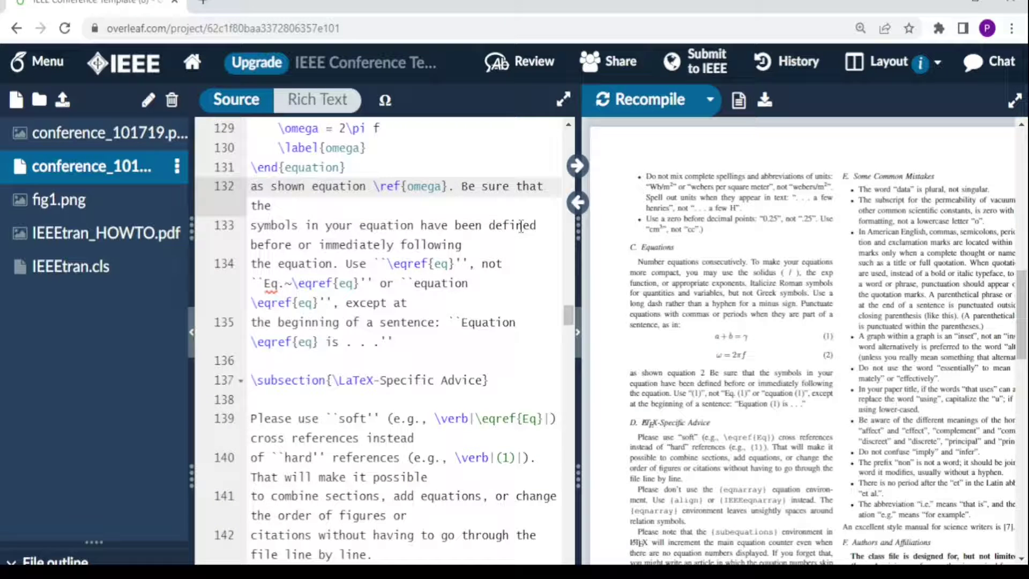
{"action": "left_click_drag", "start_coordinate": [571, 317], "coordinate": [572, 339]}
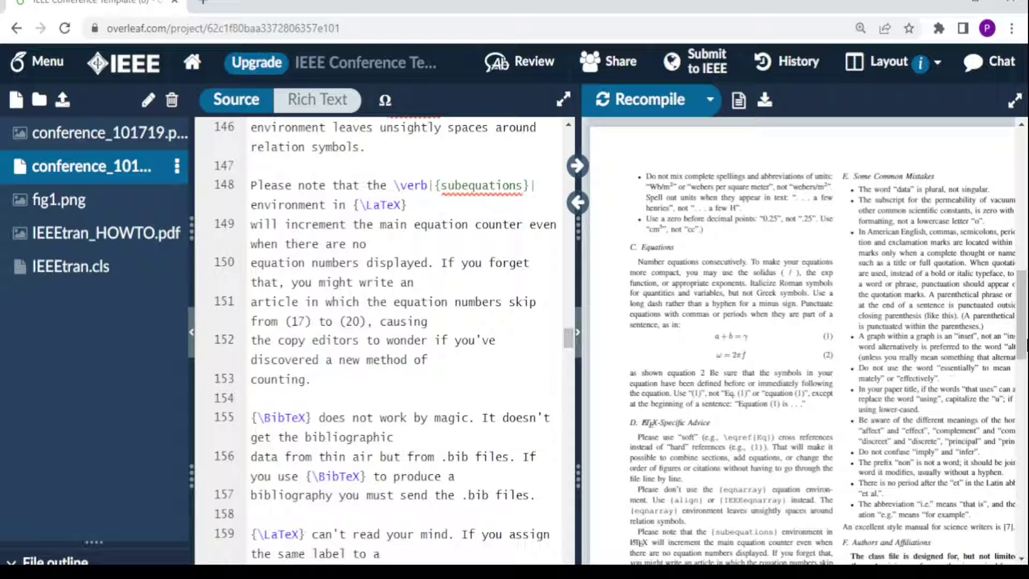
{"action": "left_click_drag", "start_coordinate": [1020, 324], "coordinate": [1009, 477]}
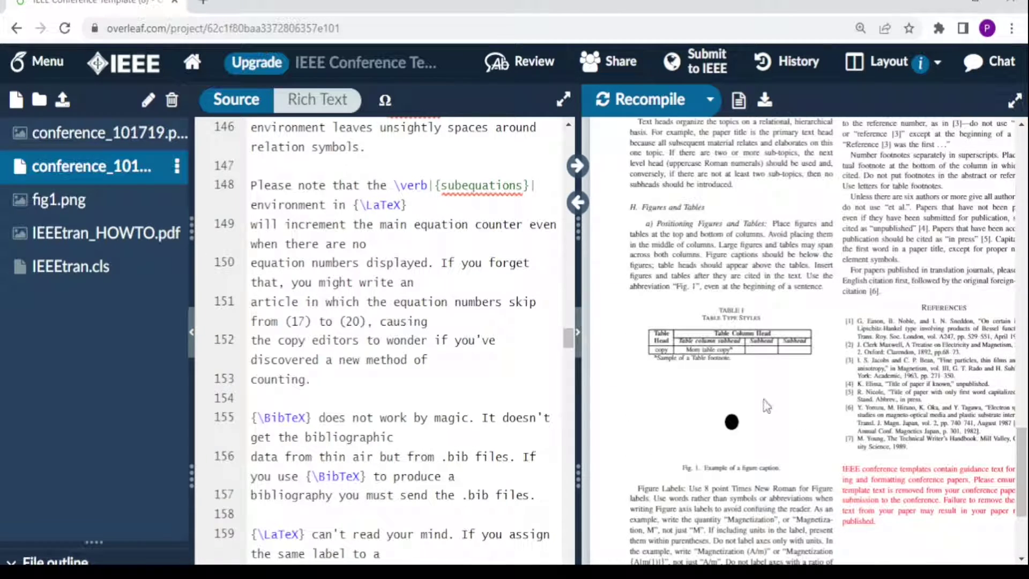
Step: Sync the source editor with the preview's Figures and Tables section, down to the table code
{"action": "scroll", "coordinate": [613, 184], "scroll_direction": "down", "scroll_amount": 2}
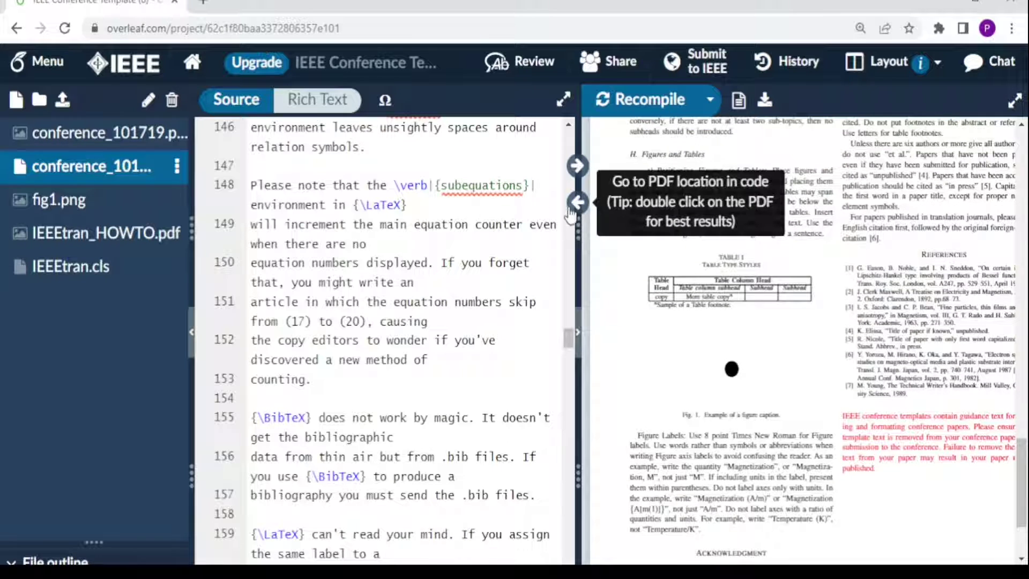
{"action": "left_click", "coordinate": [577, 203]}
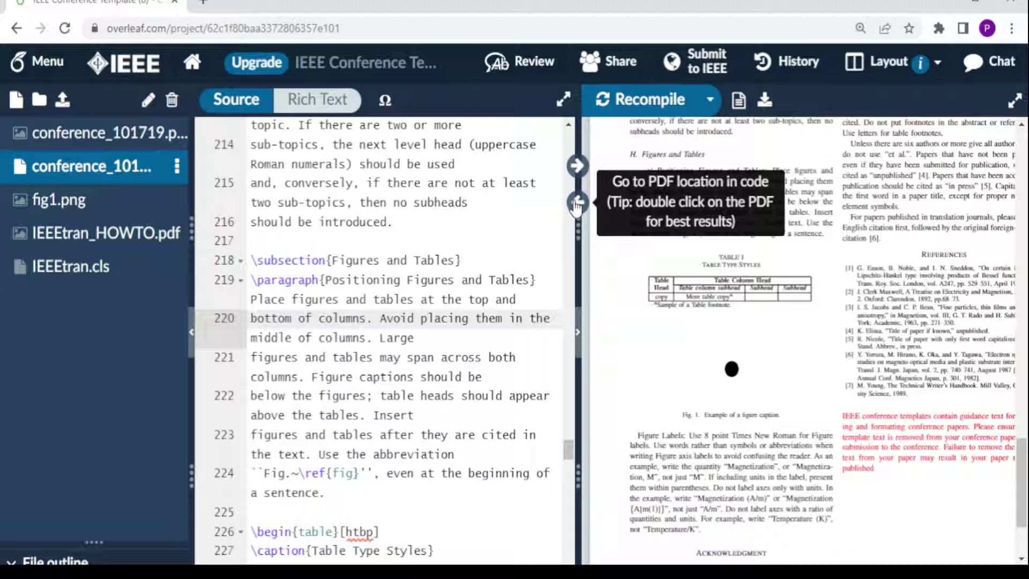
{"action": "left_click", "coordinate": [576, 204]}
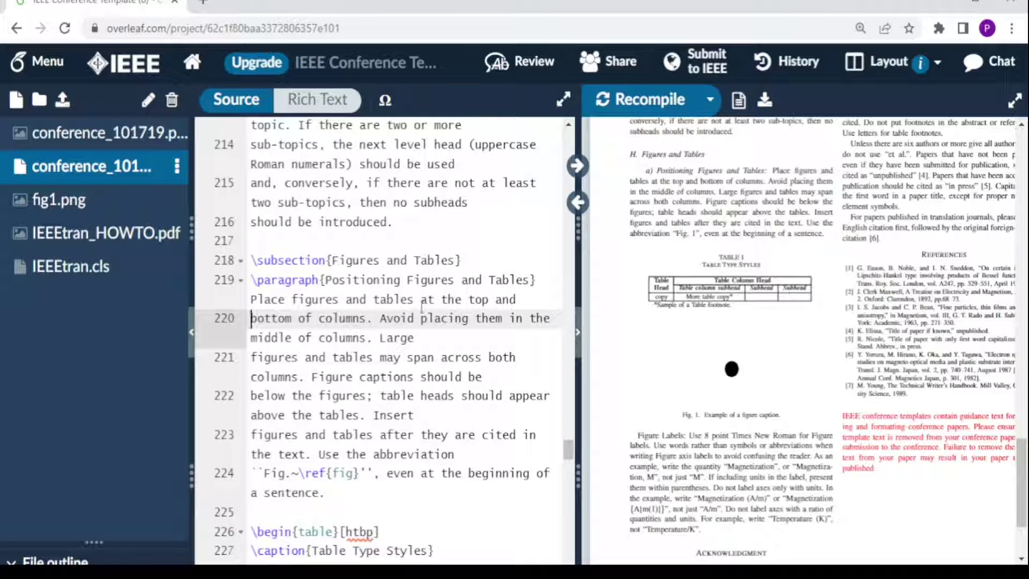
{"action": "left_click", "coordinate": [576, 166]}
{"action": "left_click", "coordinate": [576, 167]}
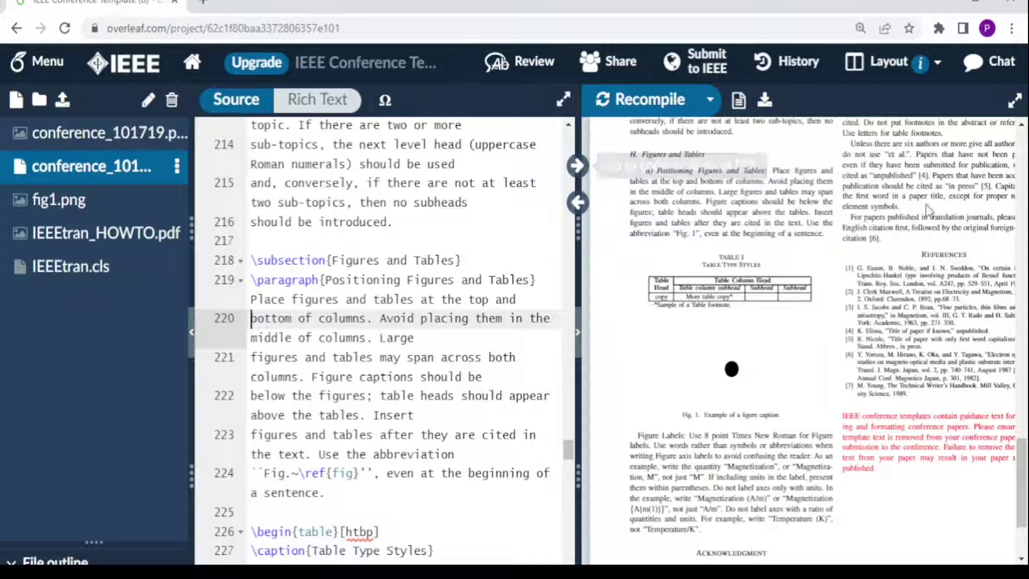
Step: Add a row 'Last row & 1 & 2 & 3 \\' to Table I below the copy row's rule
{"action": "scroll", "coordinate": [549, 430], "scroll_direction": "down", "scroll_amount": 3}
{"action": "left_click", "coordinate": [367, 406]}
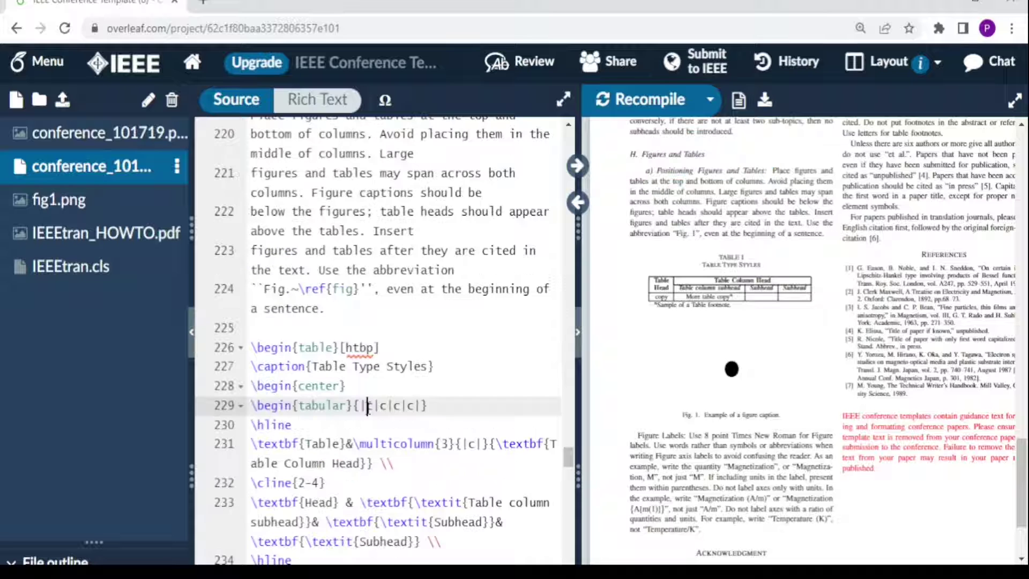
{"action": "scroll", "coordinate": [368, 406], "scroll_direction": "down", "scroll_amount": 2}
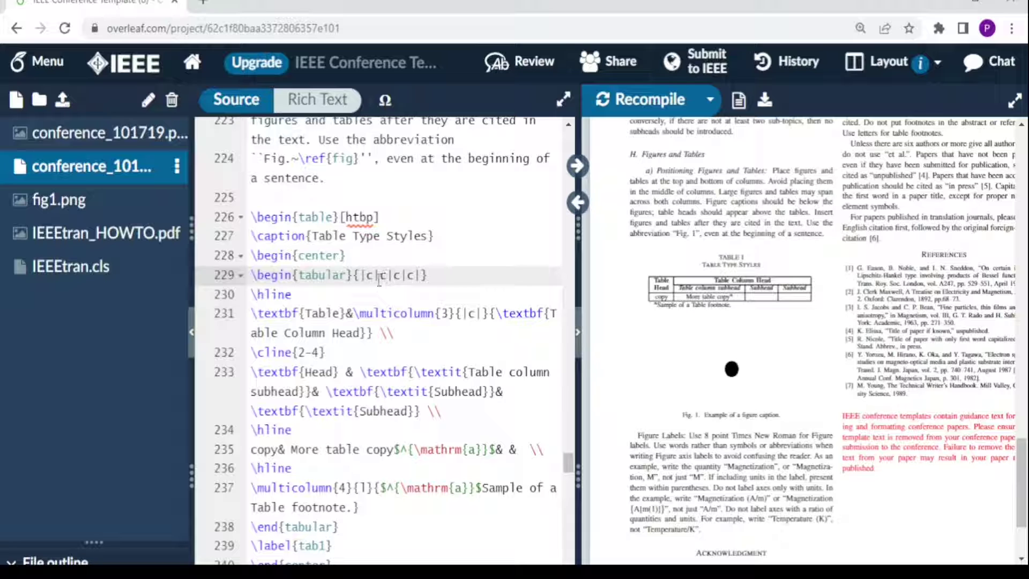
{"action": "left_click", "coordinate": [421, 275]}
{"action": "scroll", "coordinate": [348, 362], "scroll_direction": "down", "scroll_amount": 2}
{"action": "left_click", "coordinate": [307, 375]}
{"action": "key", "text": "Return"}
{"action": "type", "text": "Last row"}
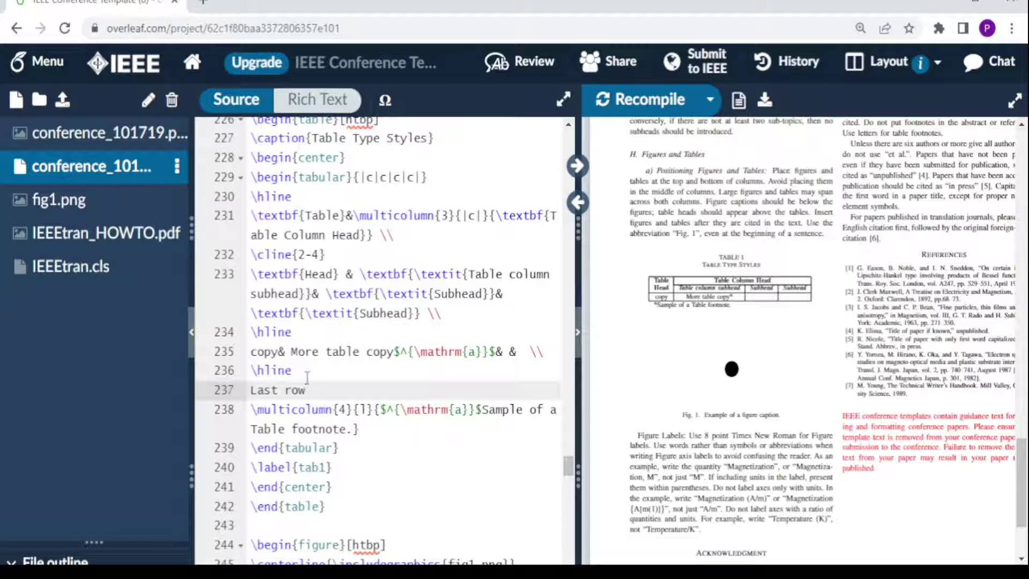
{"action": "type", "text": "&"}
{"action": "type", "text": " 1"}
{"action": "type", "text": " & "}
{"action": "type", "text": "@ "}
{"action": "type", "text": "&3"}
{"action": "key", "text": "BackSpace"}
{"action": "key", "text": "BackSpace"}
{"action": "type", "text": "3 \\\\"}
Step: Add an \hline rule beneath the new Last row
{"action": "key", "text": "Return"}
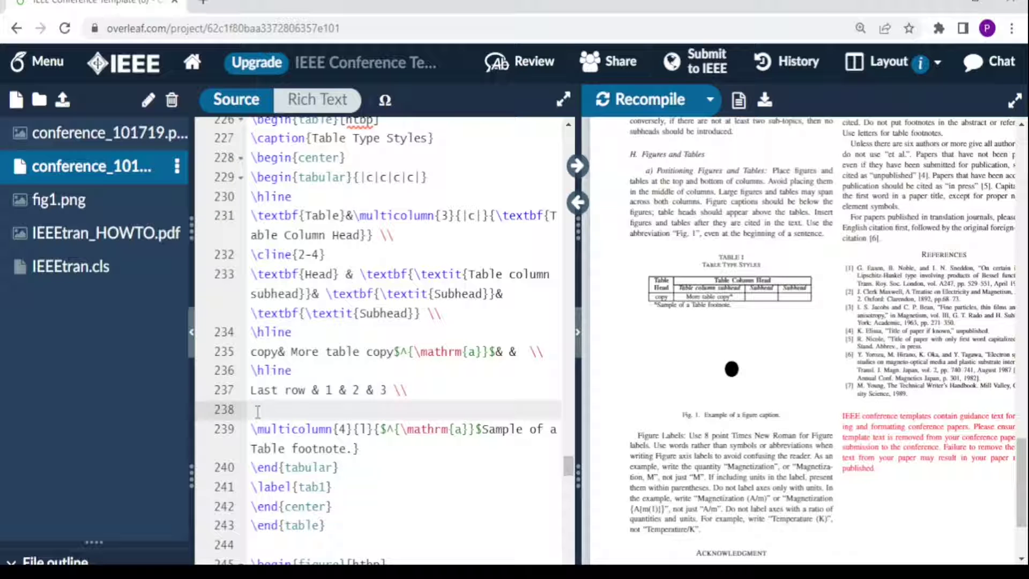
{"action": "type", "text": "\\h"}
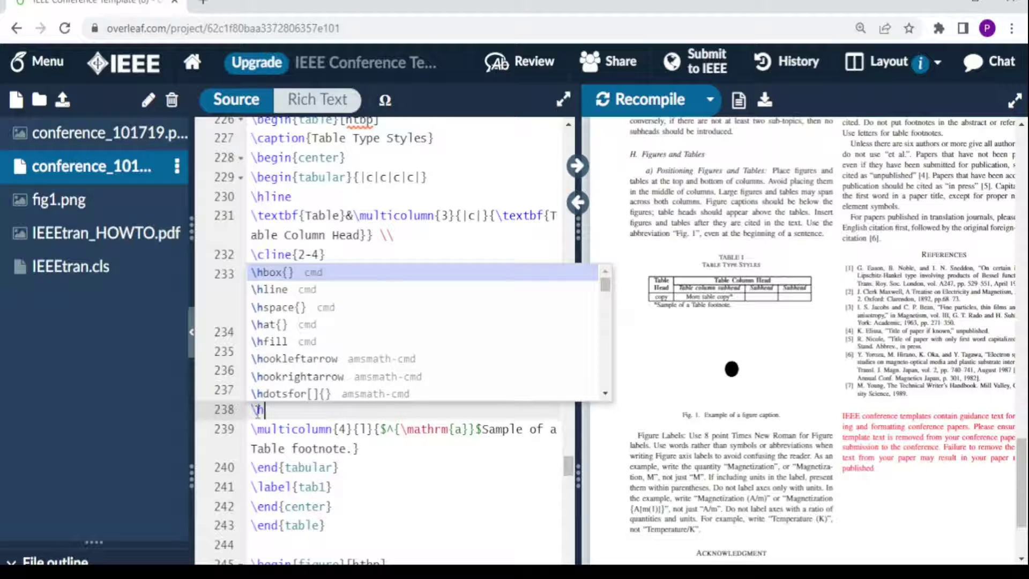
{"action": "type", "text": "line"}
{"action": "key", "text": "Return"}
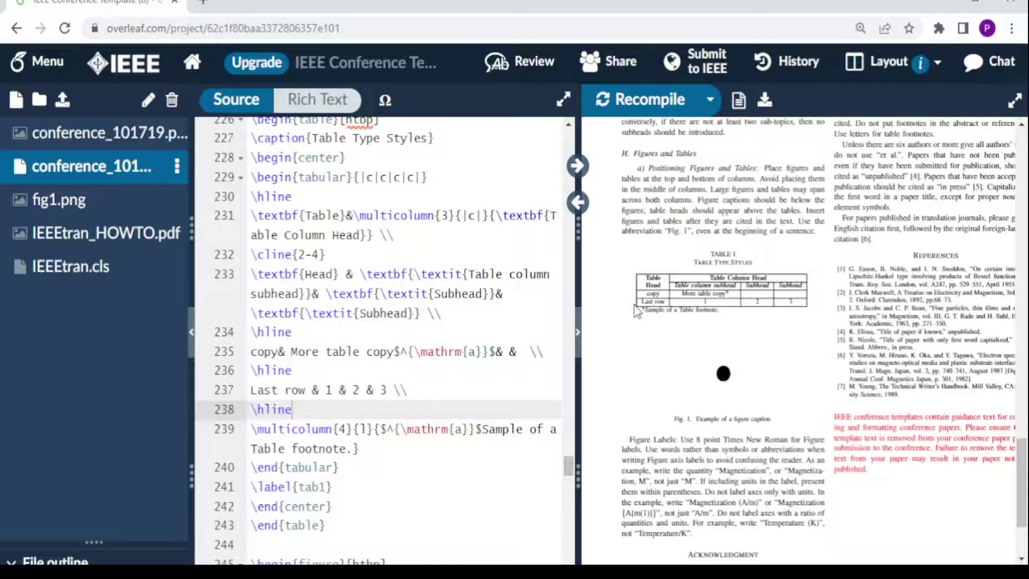
Step: Upload the Abnormal_frequency waveform.JPG image into the project's file list
{"action": "scroll", "coordinate": [396, 353], "scroll_direction": "down", "scroll_amount": 5}
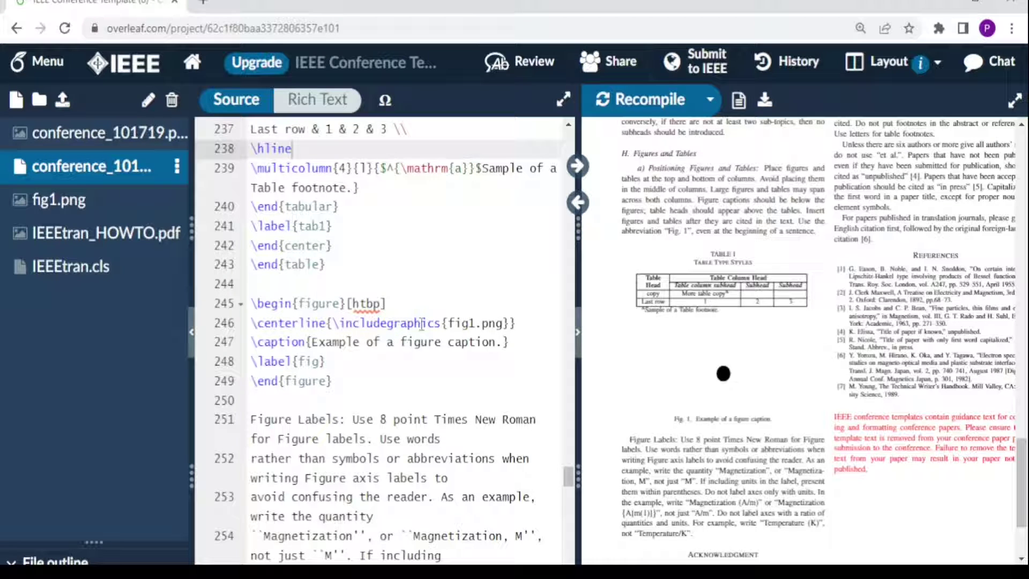
{"action": "left_click", "coordinate": [272, 264]}
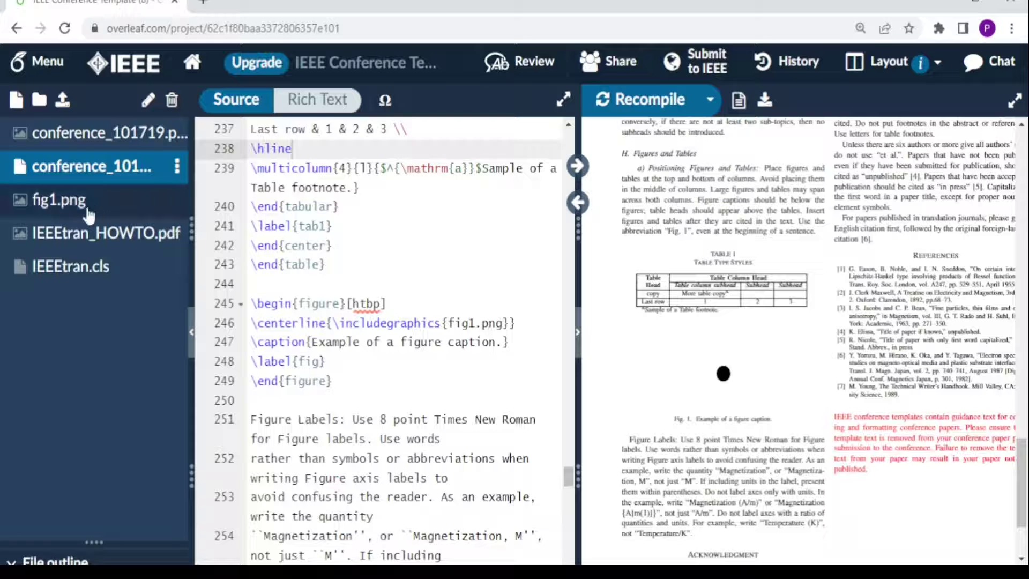
{"action": "left_click", "coordinate": [62, 100]}
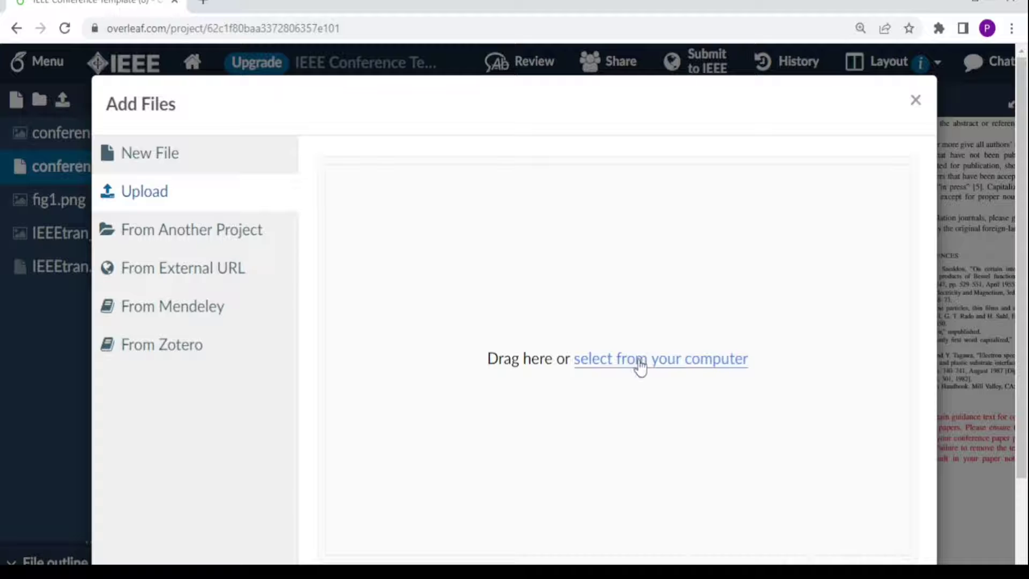
{"action": "left_click", "coordinate": [639, 358]}
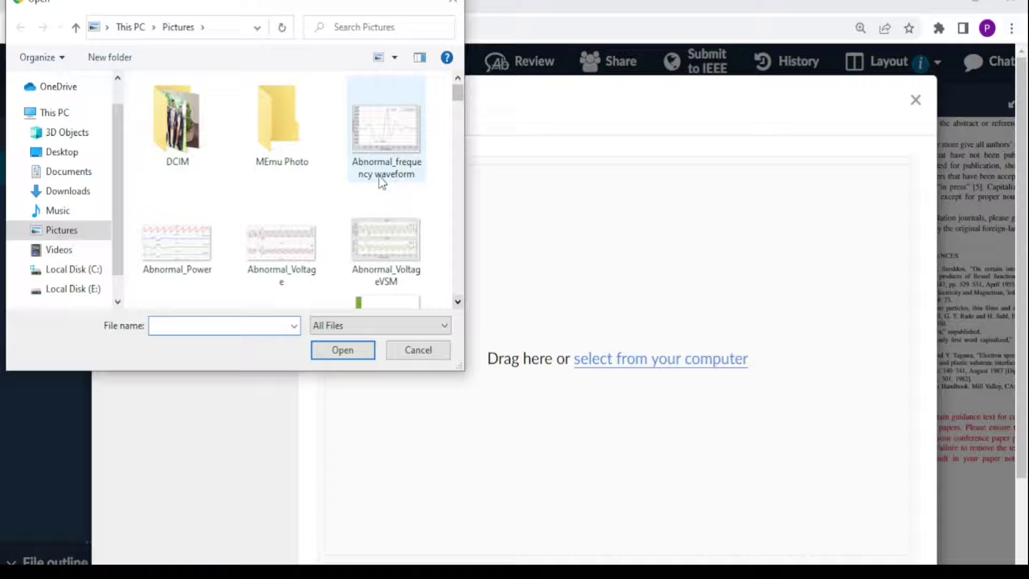
{"action": "left_click", "coordinate": [377, 146]}
{"action": "left_click", "coordinate": [347, 353]}
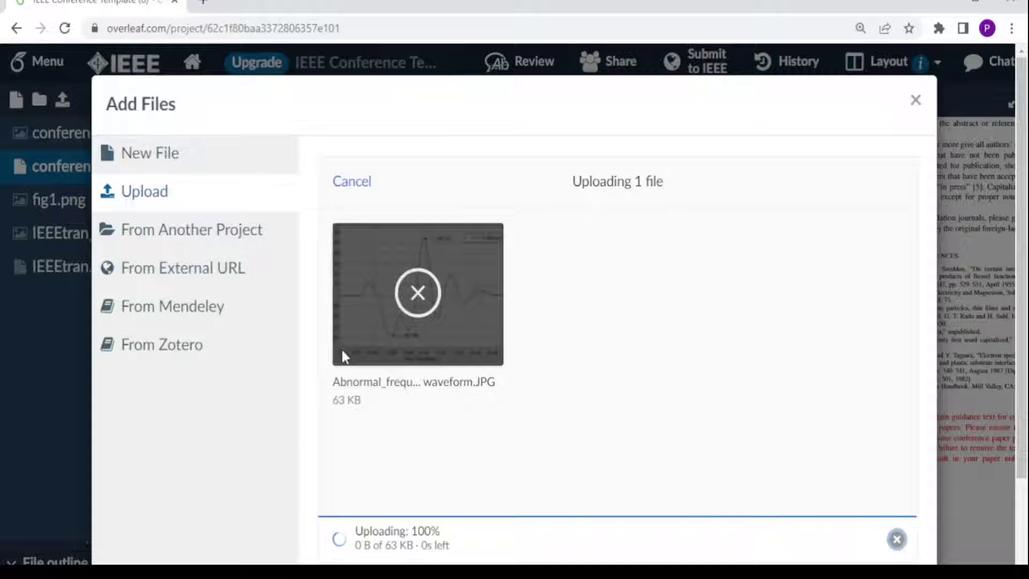
{"action": "left_click_drag", "start_coordinate": [494, 341], "coordinate": [316, 349]}
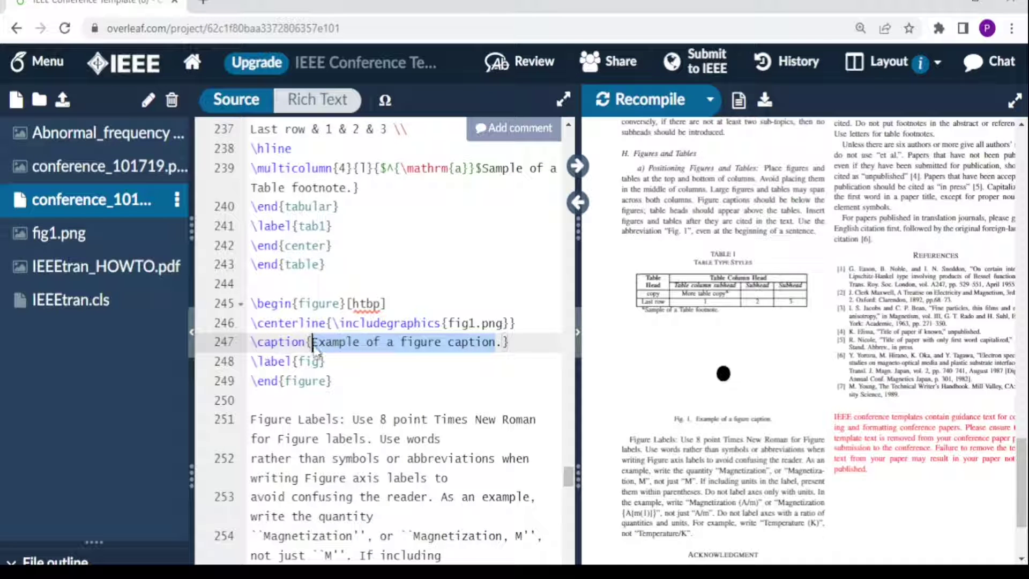
Step: Caption the figure 'My first figure', swap fig1.png for Abnormal_frequency waveform.JPG, and recompile
{"action": "type", "text": "My "}
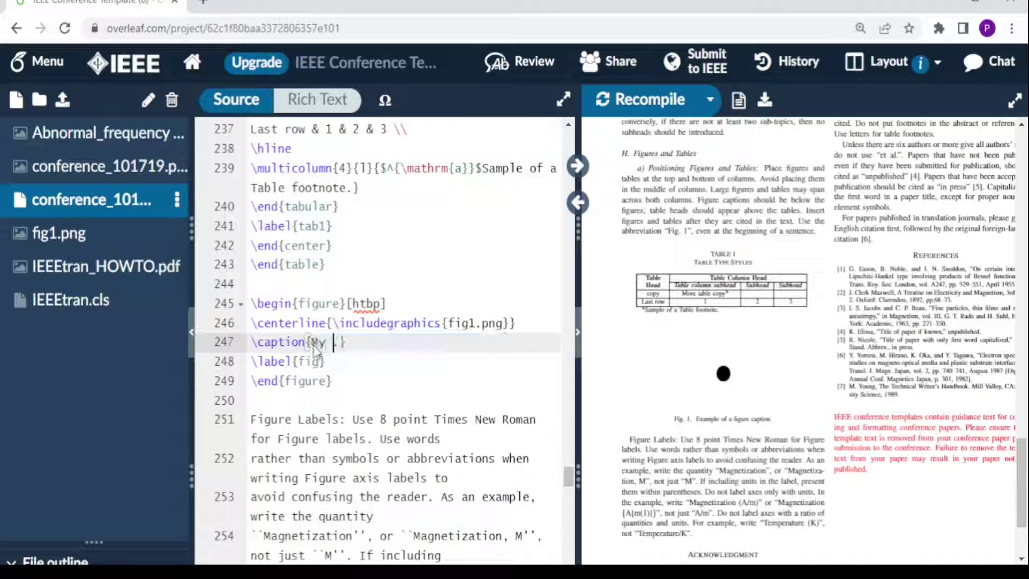
{"action": "type", "text": "first figure"}
{"action": "left_click_drag", "start_coordinate": [450, 323], "coordinate": [506, 323]}
{"action": "key", "text": "BackSpace"}
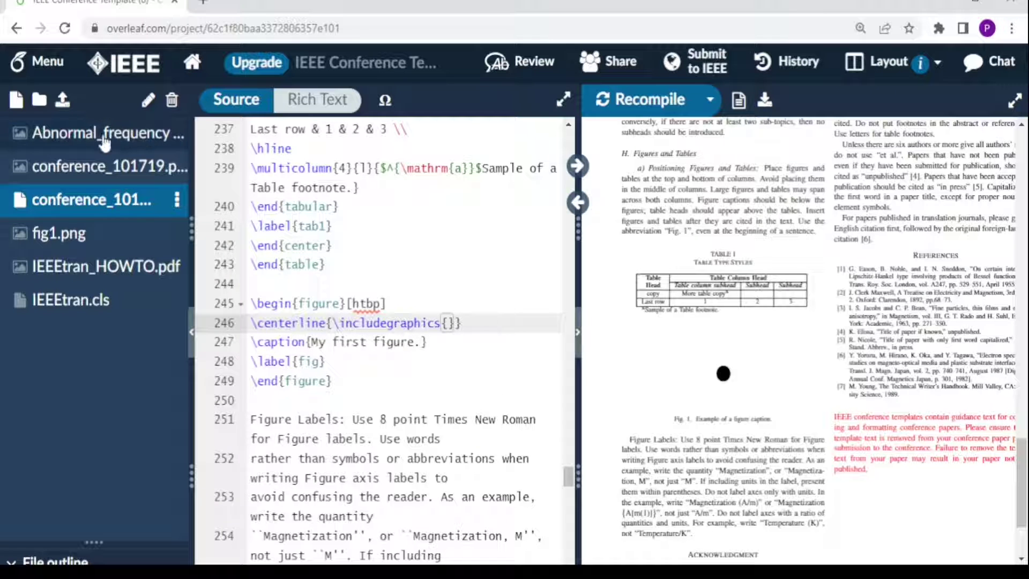
{"action": "left_click", "coordinate": [417, 303]}
{"action": "left_click", "coordinate": [449, 323]}
{"action": "type", "text": "a"}
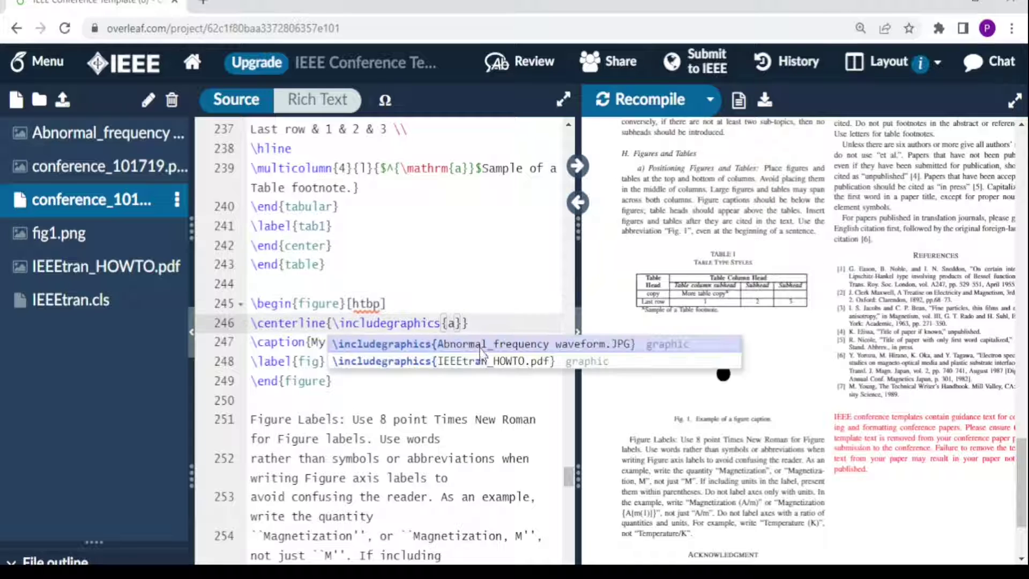
{"action": "left_click", "coordinate": [480, 347]}
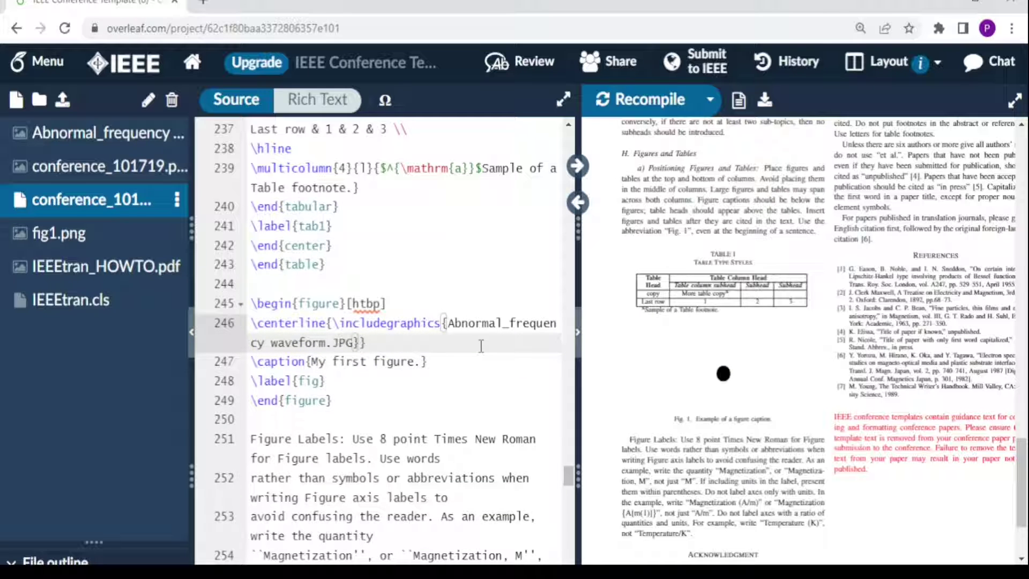
{"action": "left_click", "coordinate": [640, 99]}
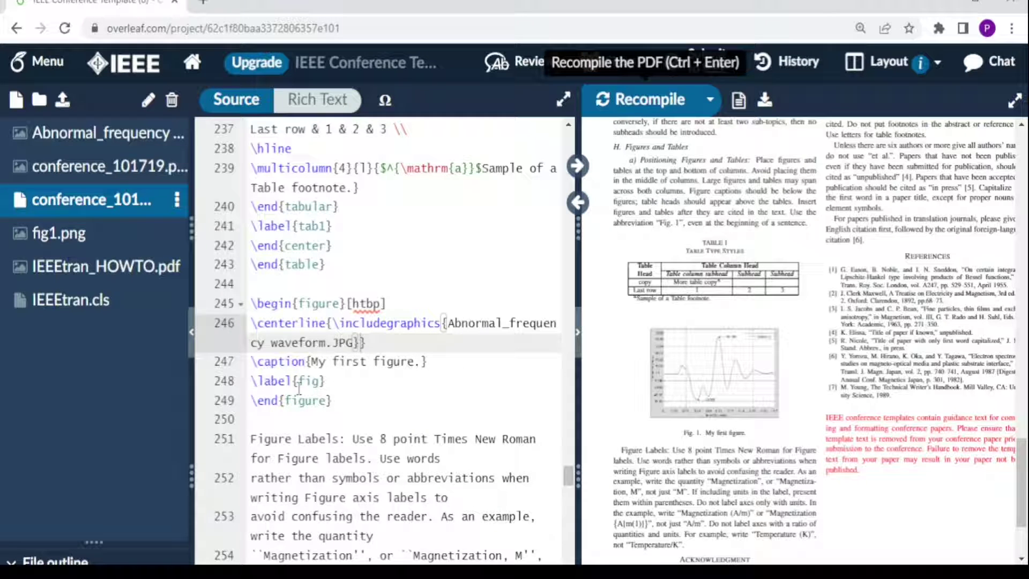
Step: Insert a blank line above the Figure Labels paragraph
{"action": "left_click", "coordinate": [251, 438]}
{"action": "key", "text": "Return"}
{"action": "key", "text": "Up"}
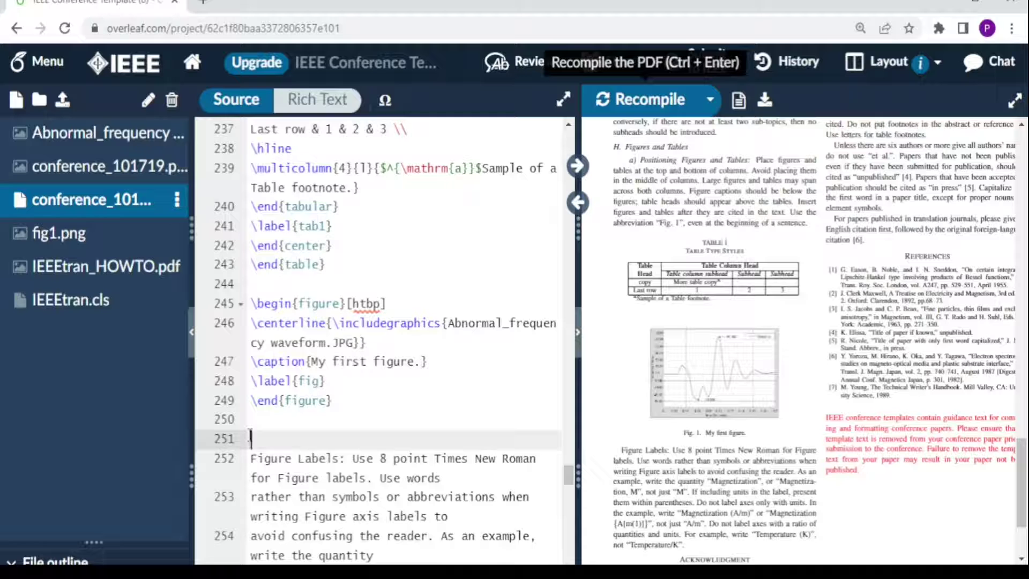
Step: Write 'My first figure is illustrated in \ref{fig}' above Figure Labels and recompile
{"action": "type", "text": "My first figure is illus"}
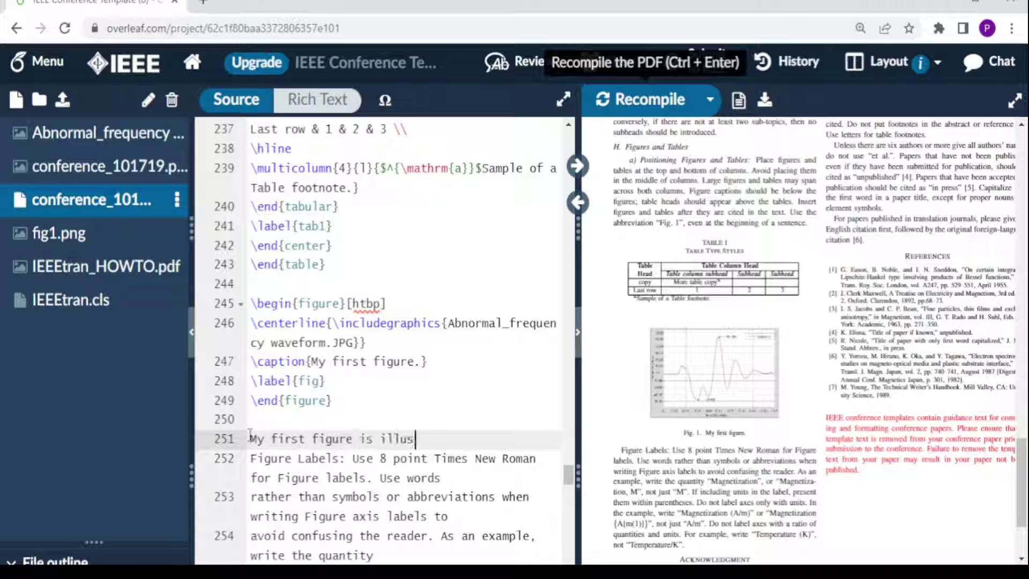
{"action": "type", "text": "trated in"}
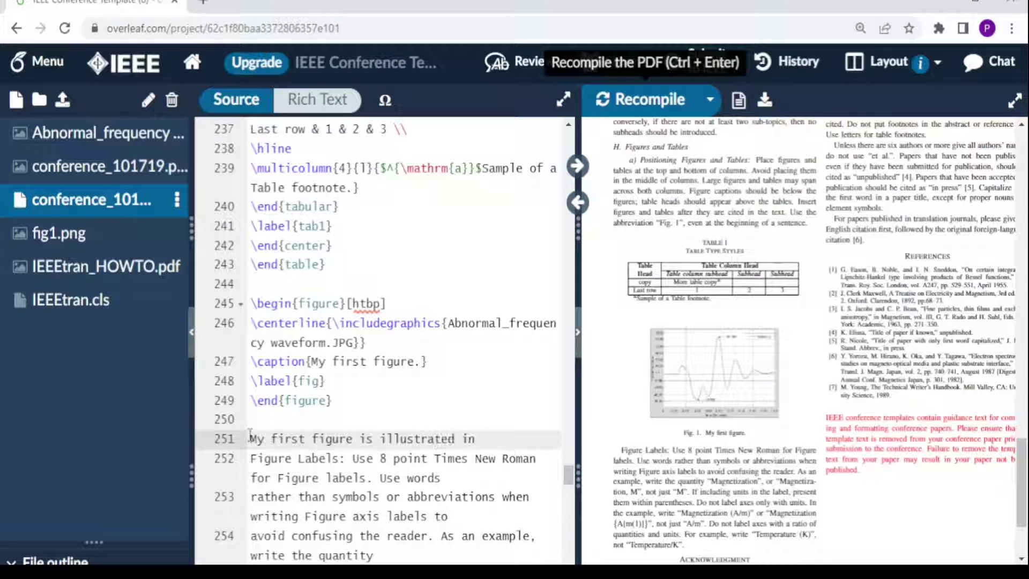
{"action": "type", "text": " \\ref"}
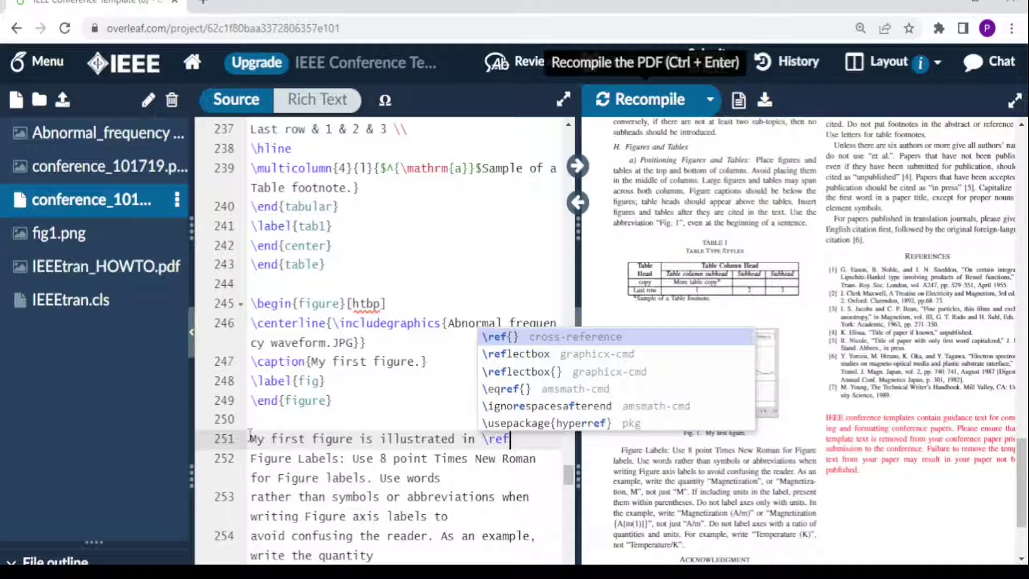
{"action": "key", "text": "Return"}
{"action": "type", "text": "fig"}
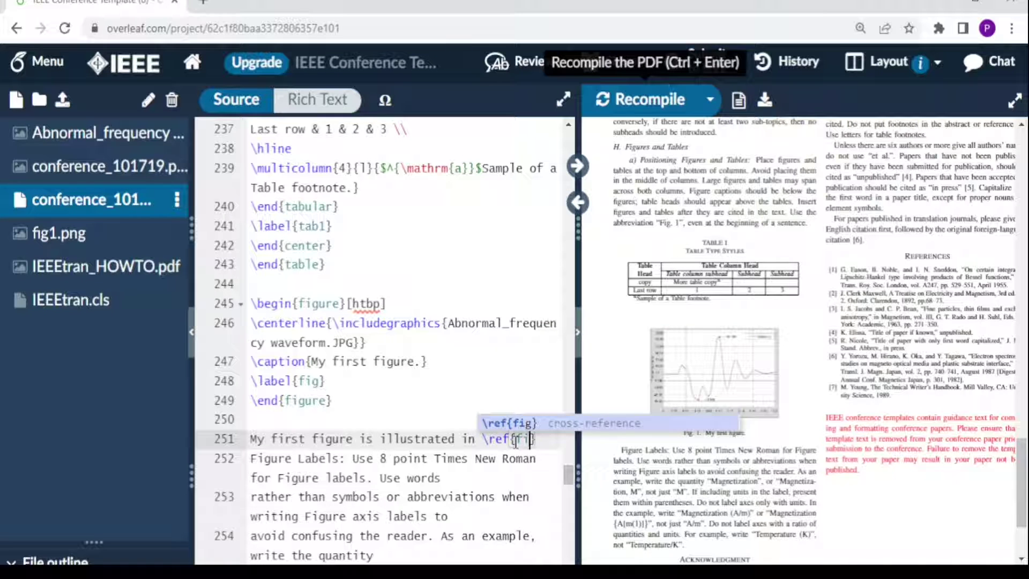
{"action": "left_click", "coordinate": [631, 101]}
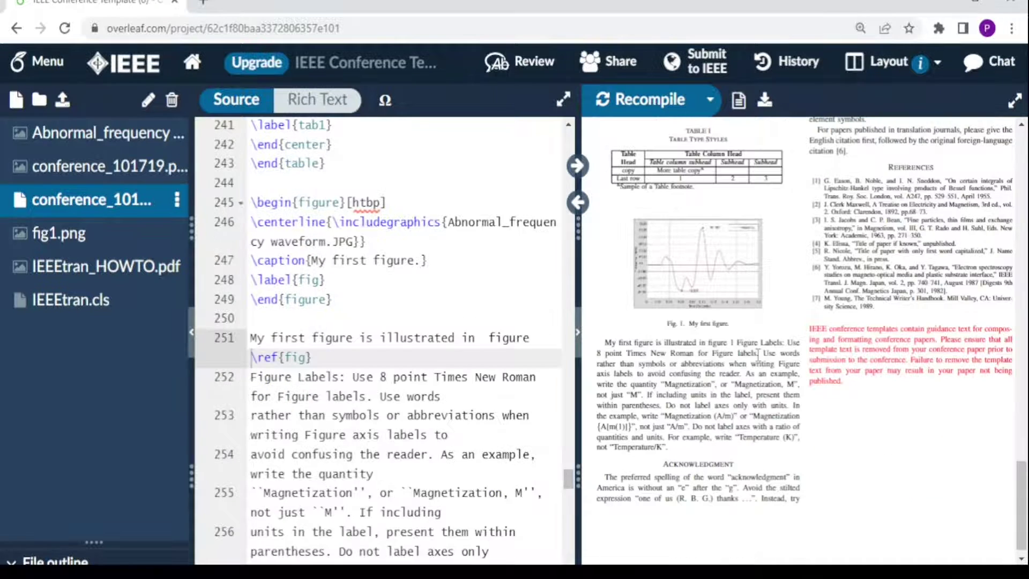
{"action": "scroll", "coordinate": [994, 188], "scroll_direction": "up", "scroll_amount": 15}
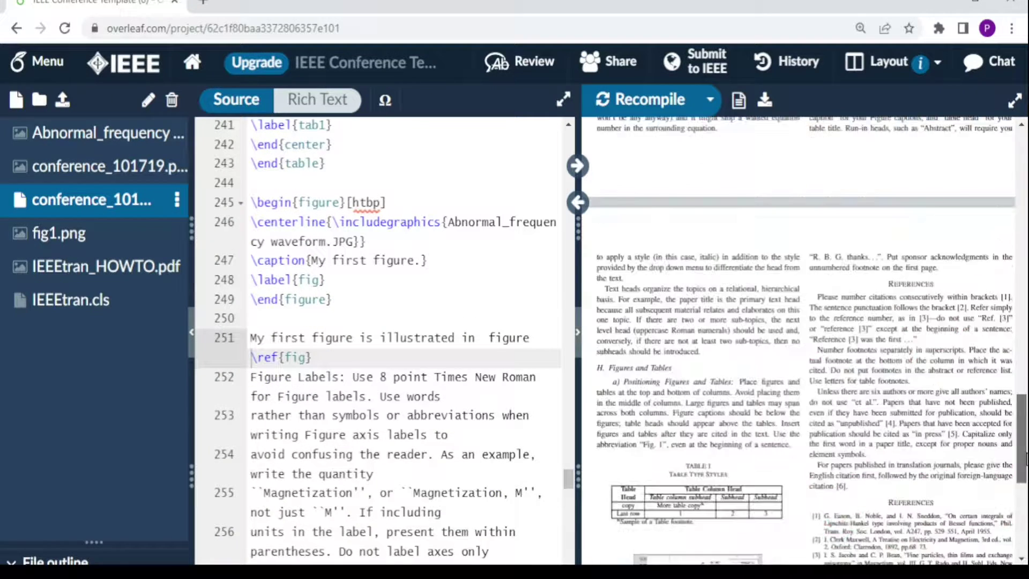
{"action": "scroll", "coordinate": [994, 189], "scroll_direction": "down", "scroll_amount": 15}
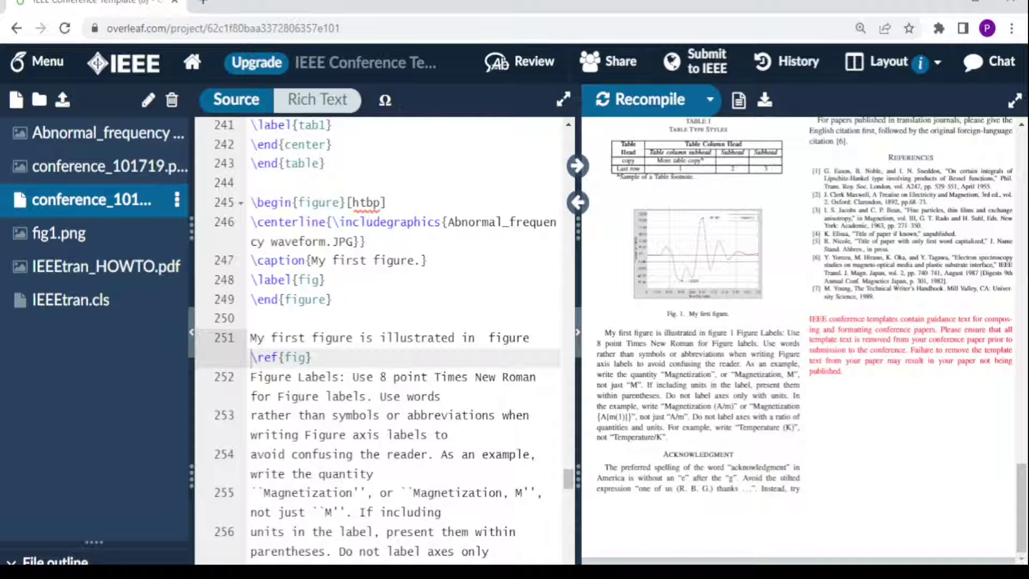
Step: Paste the copied IEEEtran text before \section*{References}, undo one extra copy, and recompile
{"action": "scroll", "coordinate": [252, 356], "scroll_direction": "down", "scroll_amount": 5}
{"action": "left_click", "coordinate": [253, 335]}
{"action": "type", "text": "The IEEEtran class file is used to format your paper and style the text. All margins, column widths, line spaces, and text fonts are prescribed; please do not alter them. You may note peculiarities. For example, the head margin measures proportionately more than is customary. This measurement and others are deliberate, using specifications that anticipate your paper as one part of the entire proceedings, and not as an independent document. Please do not revise any of the current designations"}
{"action": "key", "text": "ctrl+v"}
{"action": "key", "text": "ctrl+v"}
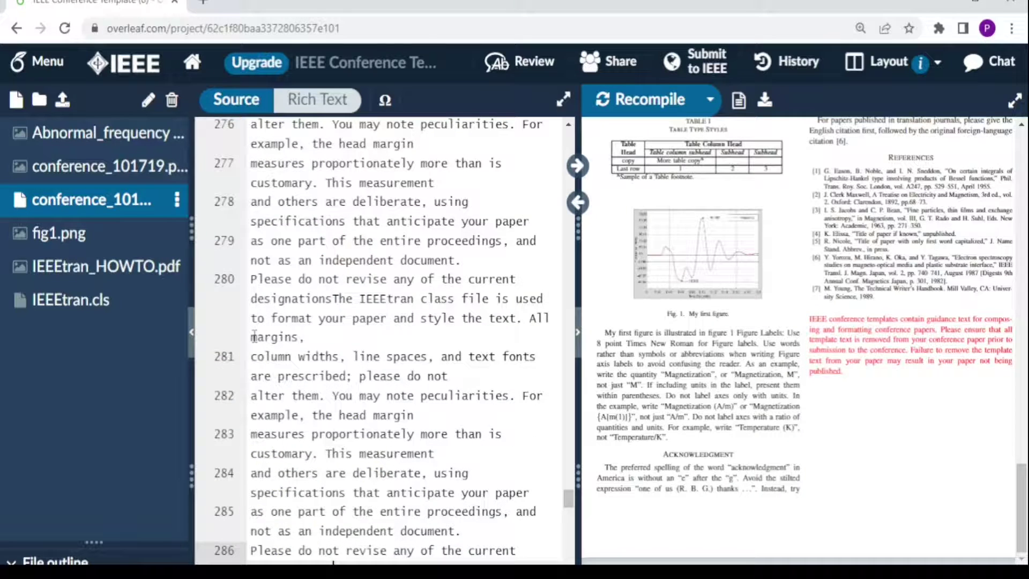
{"action": "key", "text": "ctrl+z"}
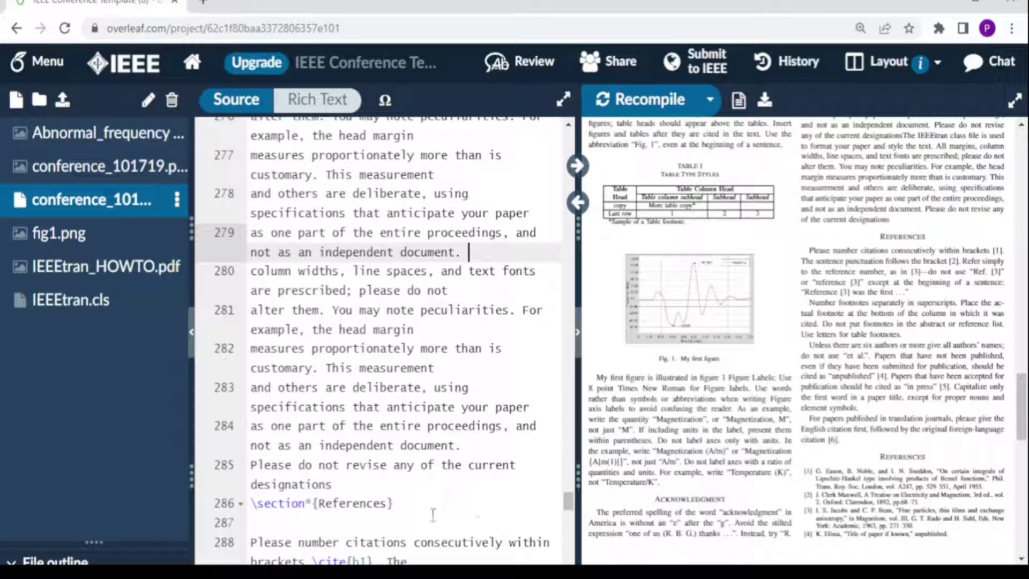
{"action": "scroll", "coordinate": [292, 366], "scroll_direction": "down", "scroll_amount": 10}
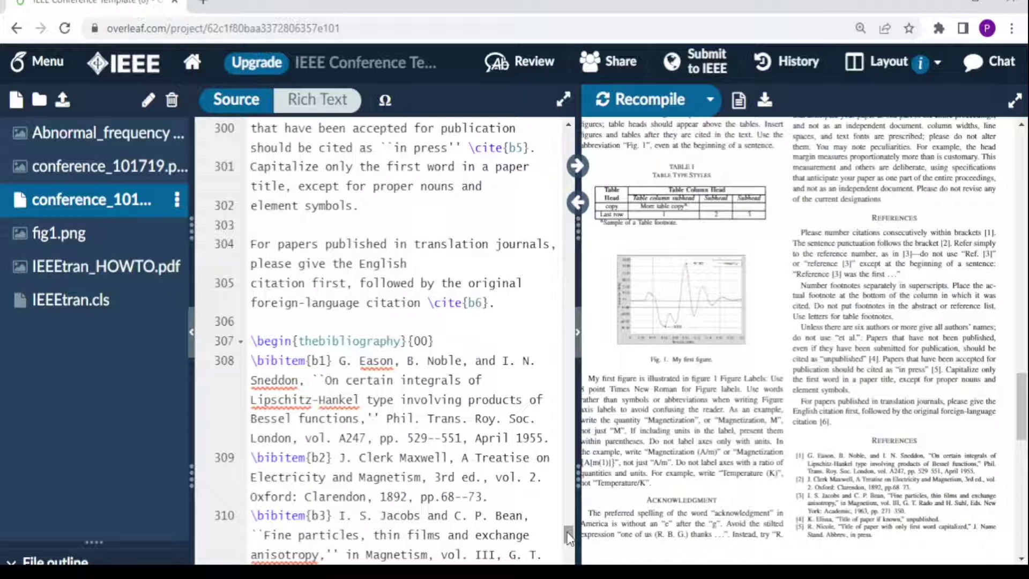
{"action": "left_click_drag", "start_coordinate": [567, 531], "coordinate": [567, 557]}
{"action": "scroll", "coordinate": [726, 391], "scroll_direction": "down", "scroll_amount": 5}
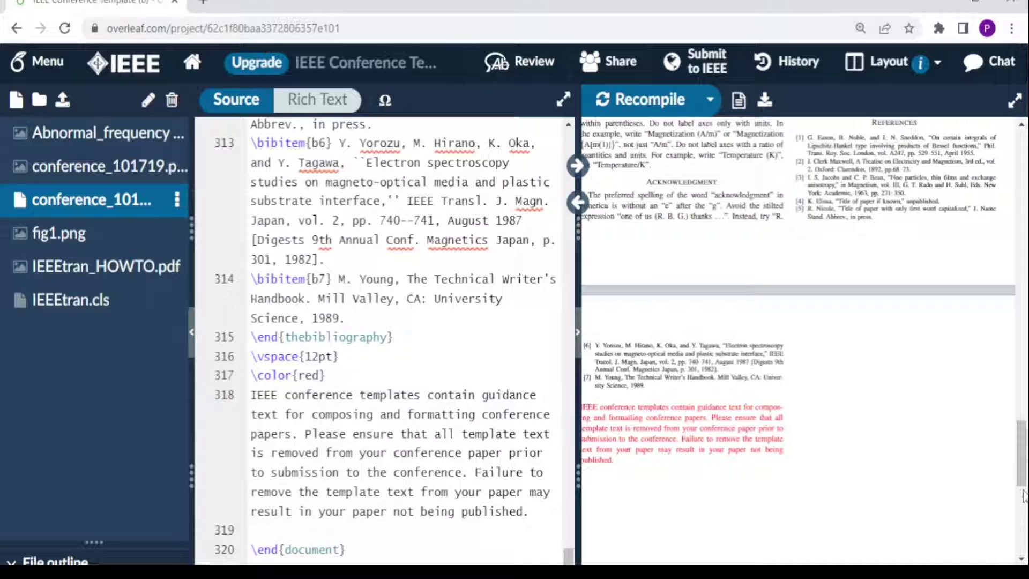
{"action": "left_click", "coordinate": [651, 101]}
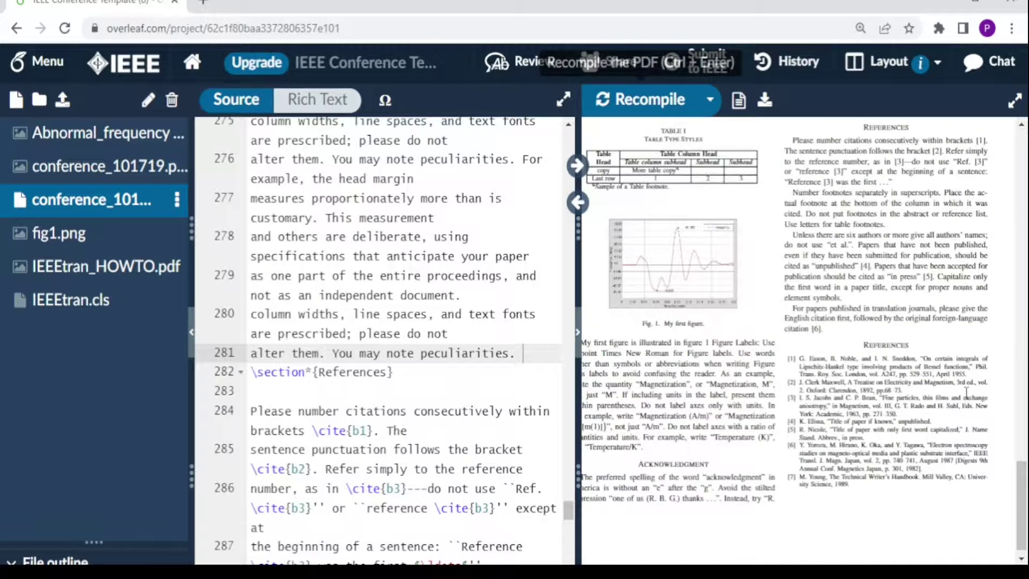
Step: Switch the layout to PDF in a separate tab, then back to Editor & PDF
{"action": "scroll", "coordinate": [802, 201], "scroll_direction": "up", "scroll_amount": 15}
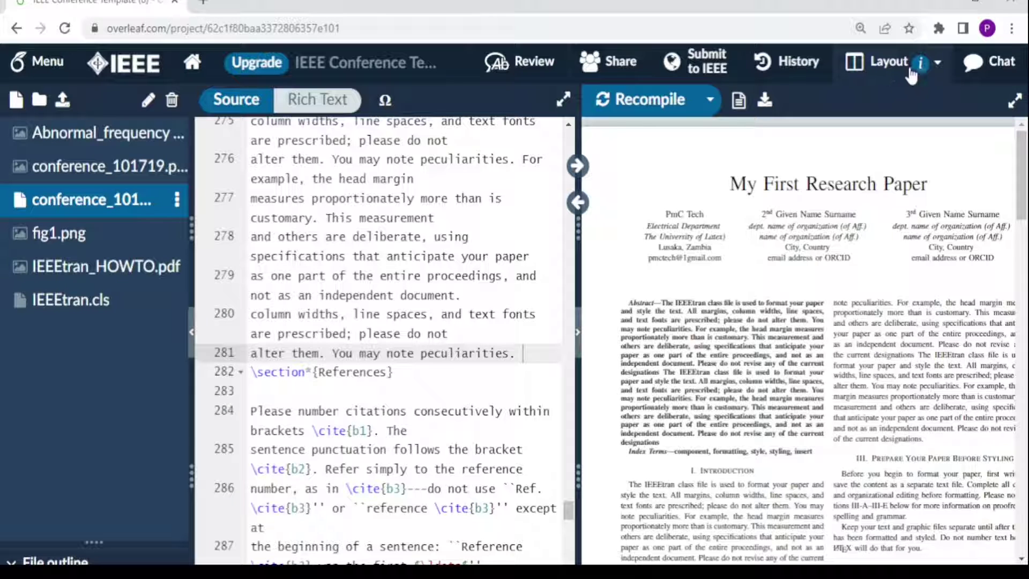
{"action": "mouse_move", "coordinate": [919, 72]}
{"action": "left_click", "coordinate": [938, 65]}
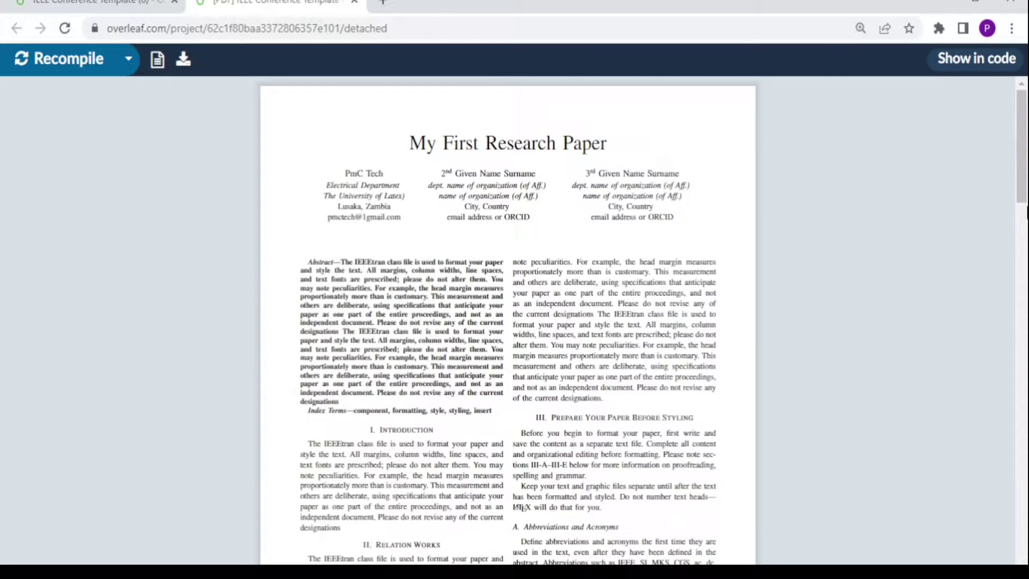
{"action": "left_click_drag", "start_coordinate": [1020, 190], "coordinate": [1021, 399]}
{"action": "left_click", "coordinate": [122, 8]}
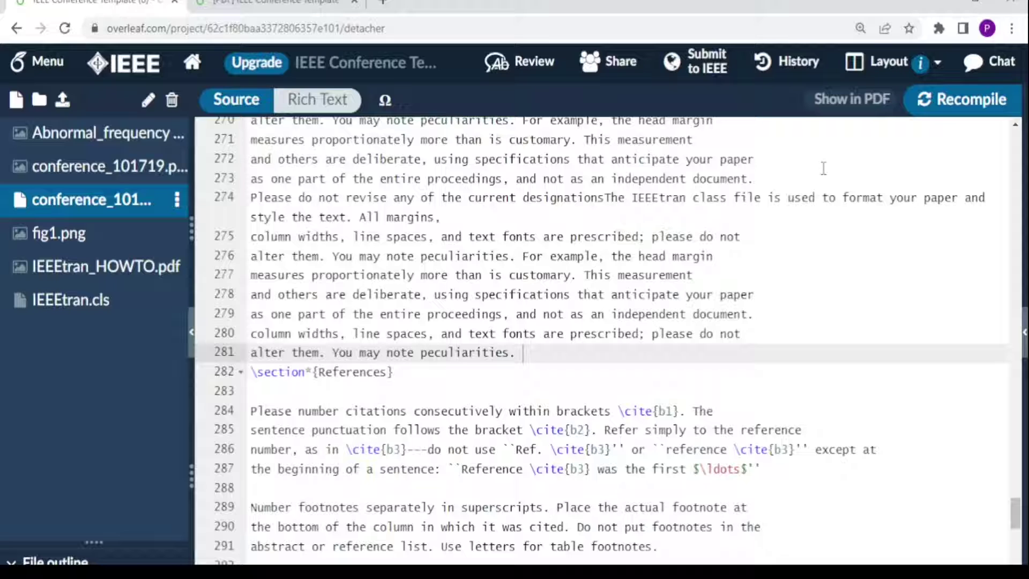
{"action": "left_click", "coordinate": [903, 67]}
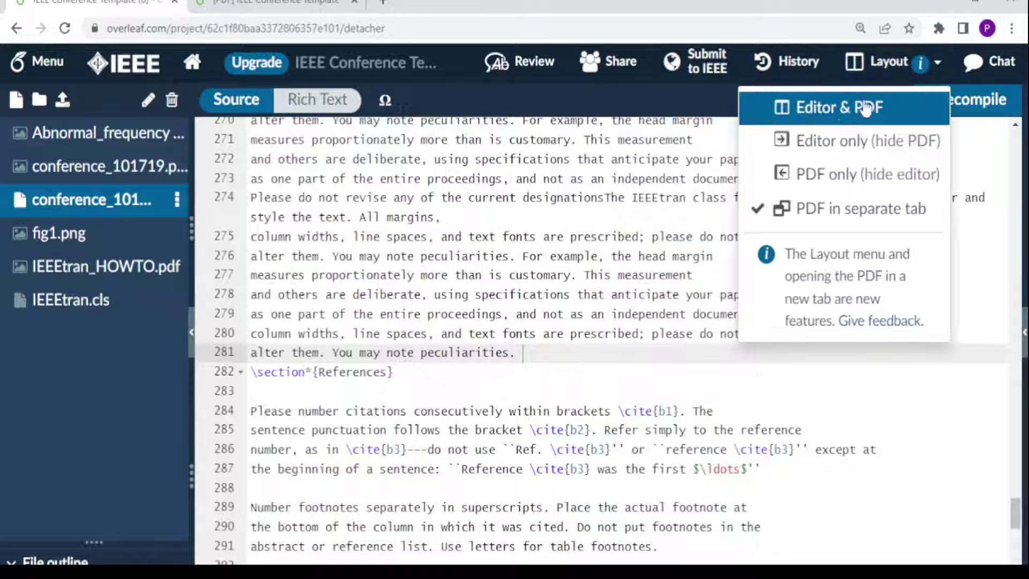
{"action": "left_click", "coordinate": [812, 119]}
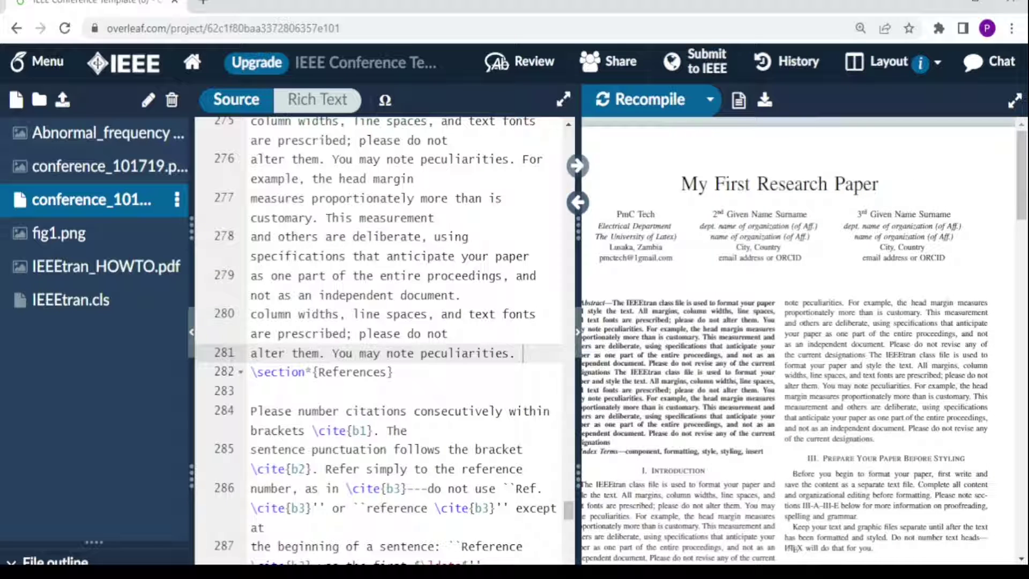
Step: Download the compiled paper as PDF and have it open when the download finishes
{"action": "left_click", "coordinate": [765, 102]}
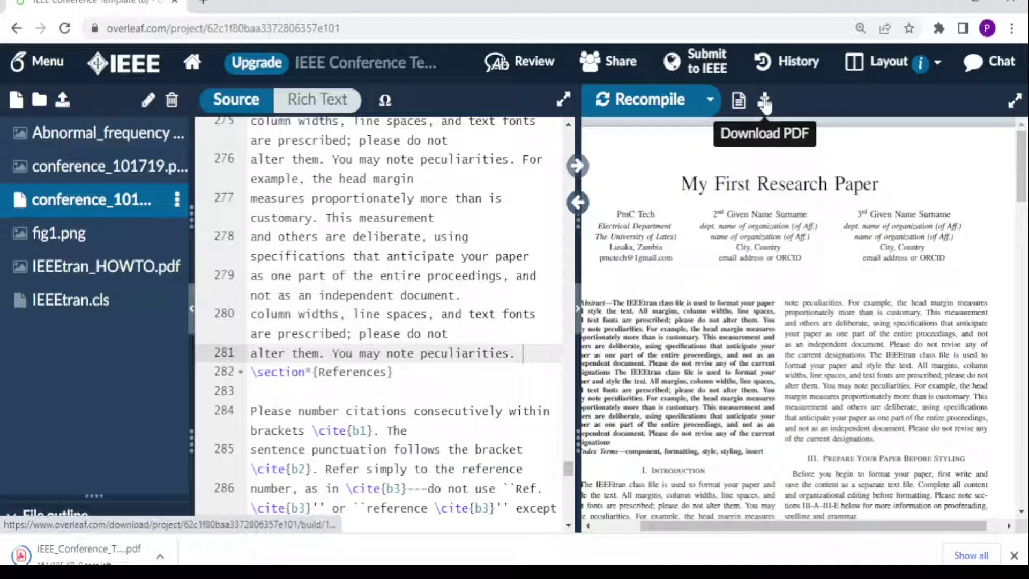
{"action": "left_click", "coordinate": [160, 556]}
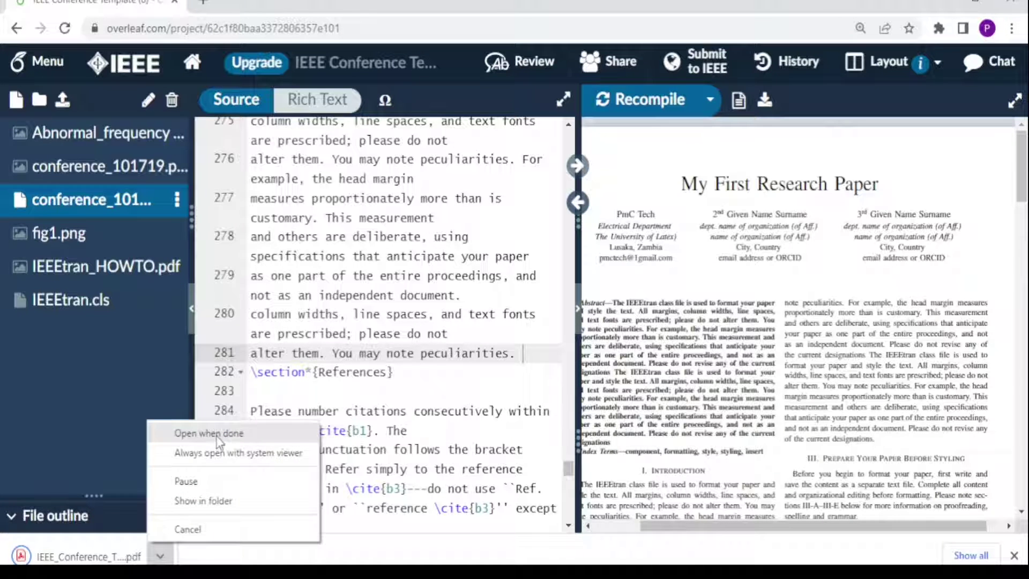
{"action": "left_click", "coordinate": [208, 433]}
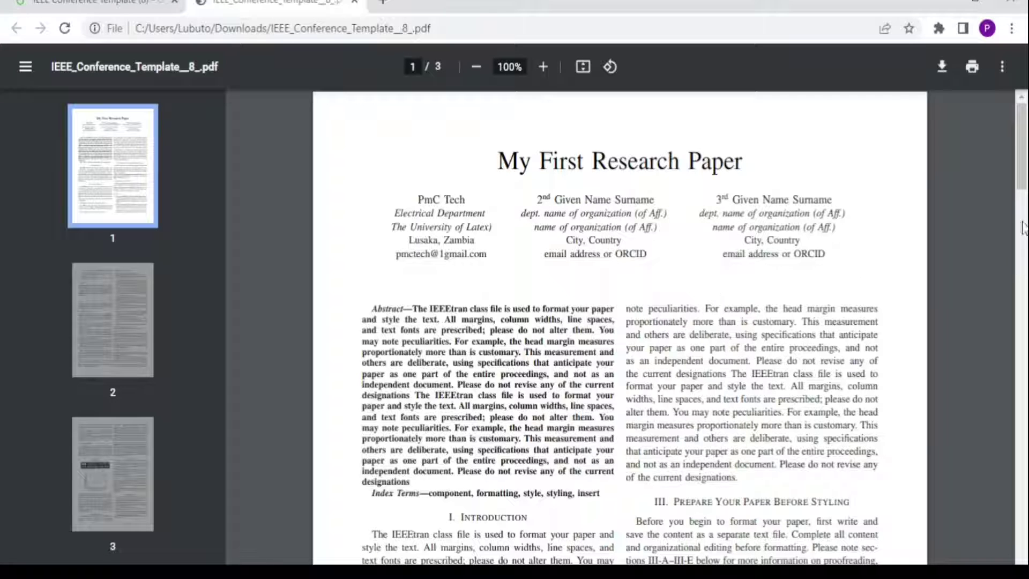
Step: Scroll the downloaded PDF to the waveform figure on page 3, then return to Overleaf
{"action": "scroll", "coordinate": [615, 236], "scroll_direction": "down", "scroll_amount": 20}
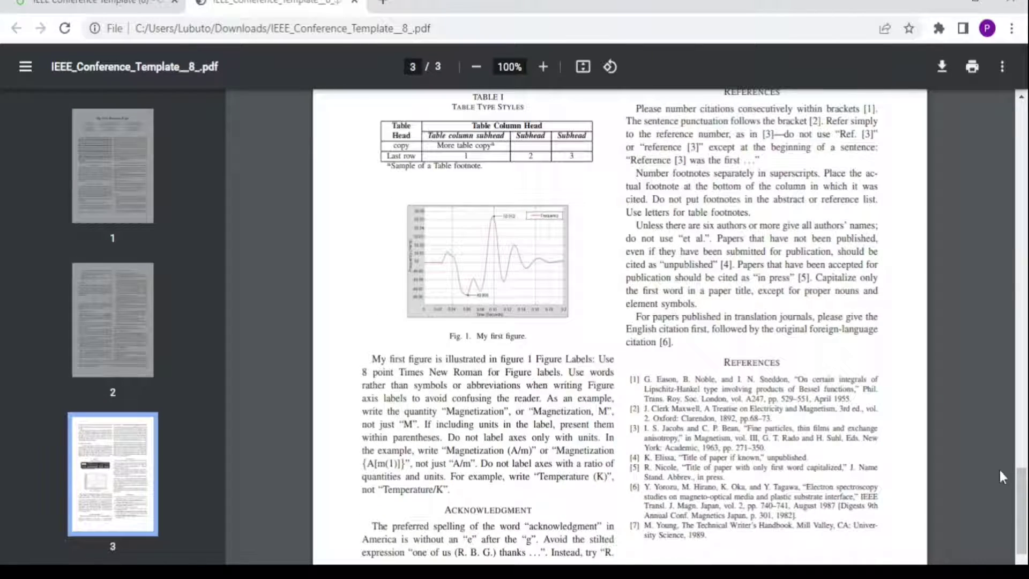
{"action": "scroll", "coordinate": [1021, 514], "scroll_direction": "down", "scroll_amount": 1}
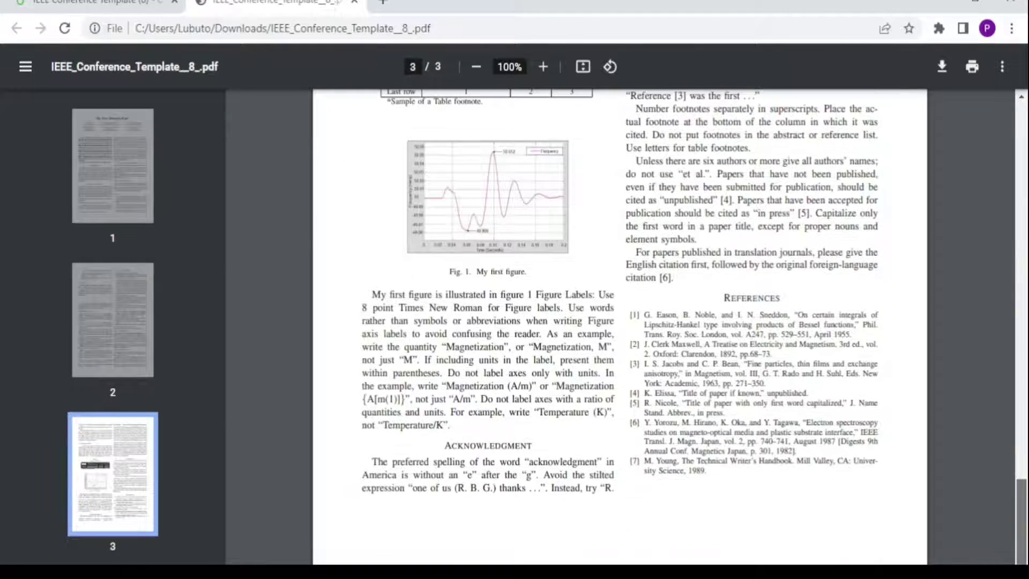
{"action": "scroll", "coordinate": [1021, 514], "scroll_direction": "up", "scroll_amount": 10}
{"action": "left_click", "coordinate": [117, 10]}
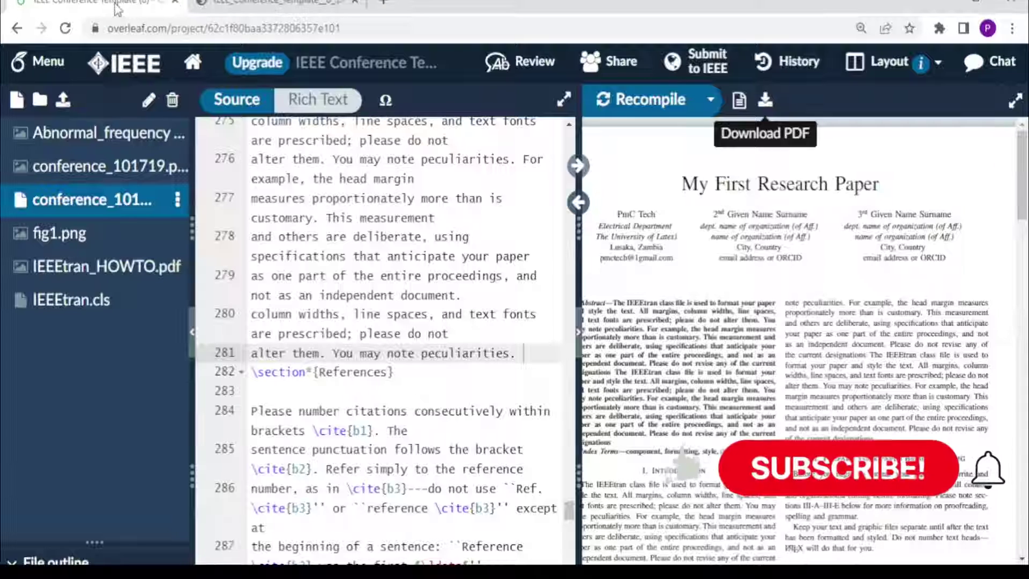